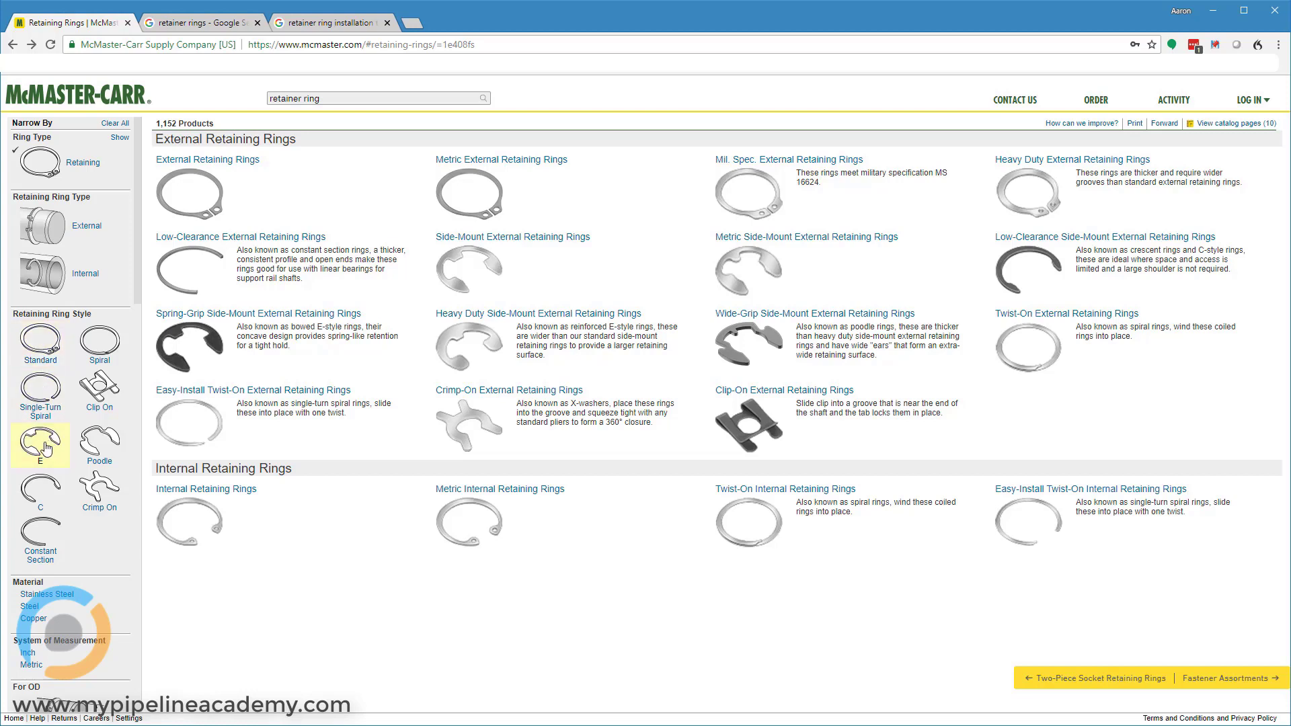
Step: Filter the retaining ring catalog to E-style rings, listing 130 side-mount external products
{"action": "left_click", "coordinate": [45, 448]}
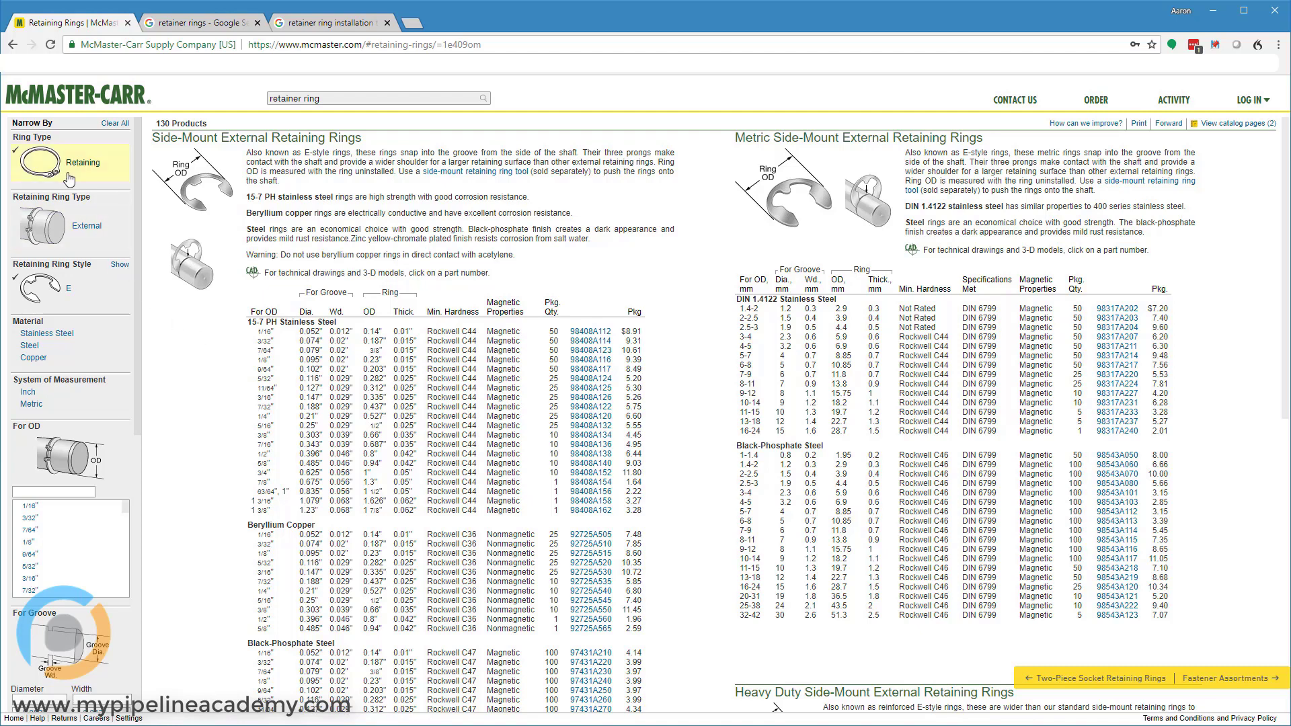
{"action": "left_click", "coordinate": [52, 297]}
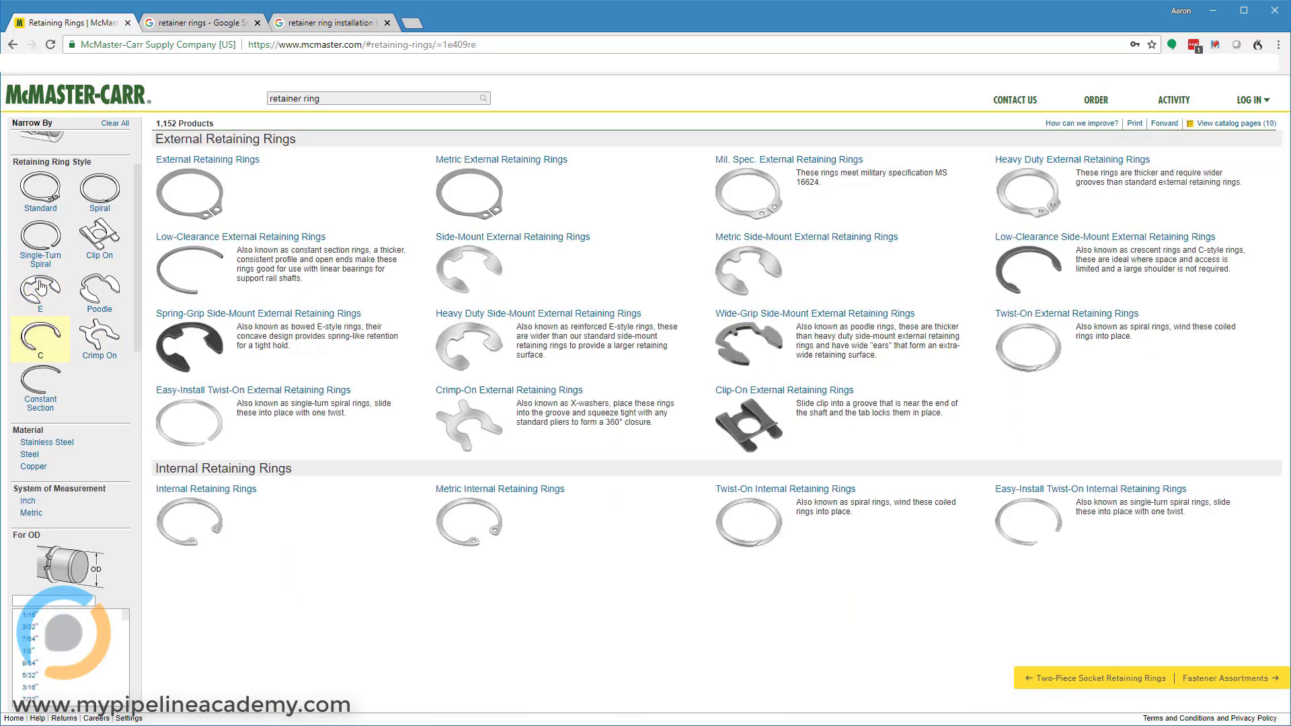
{"action": "left_click", "coordinate": [40, 214]}
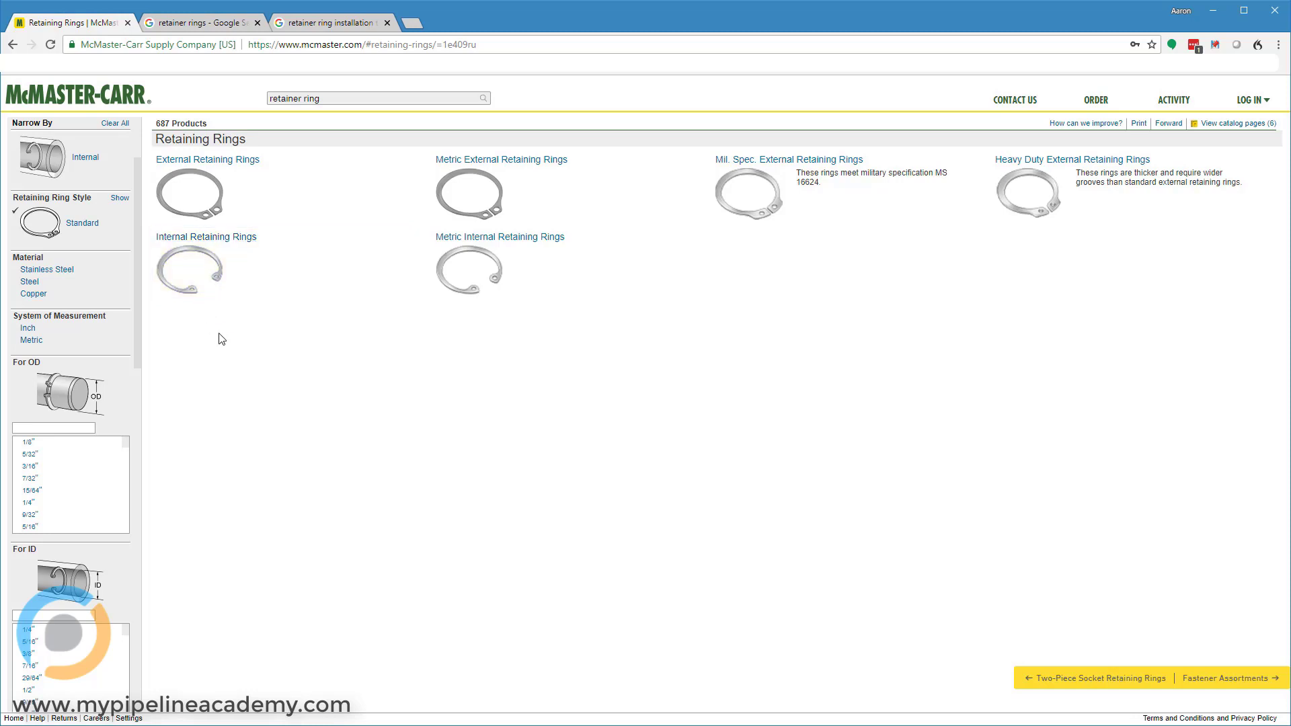
{"action": "left_click", "coordinate": [50, 236]}
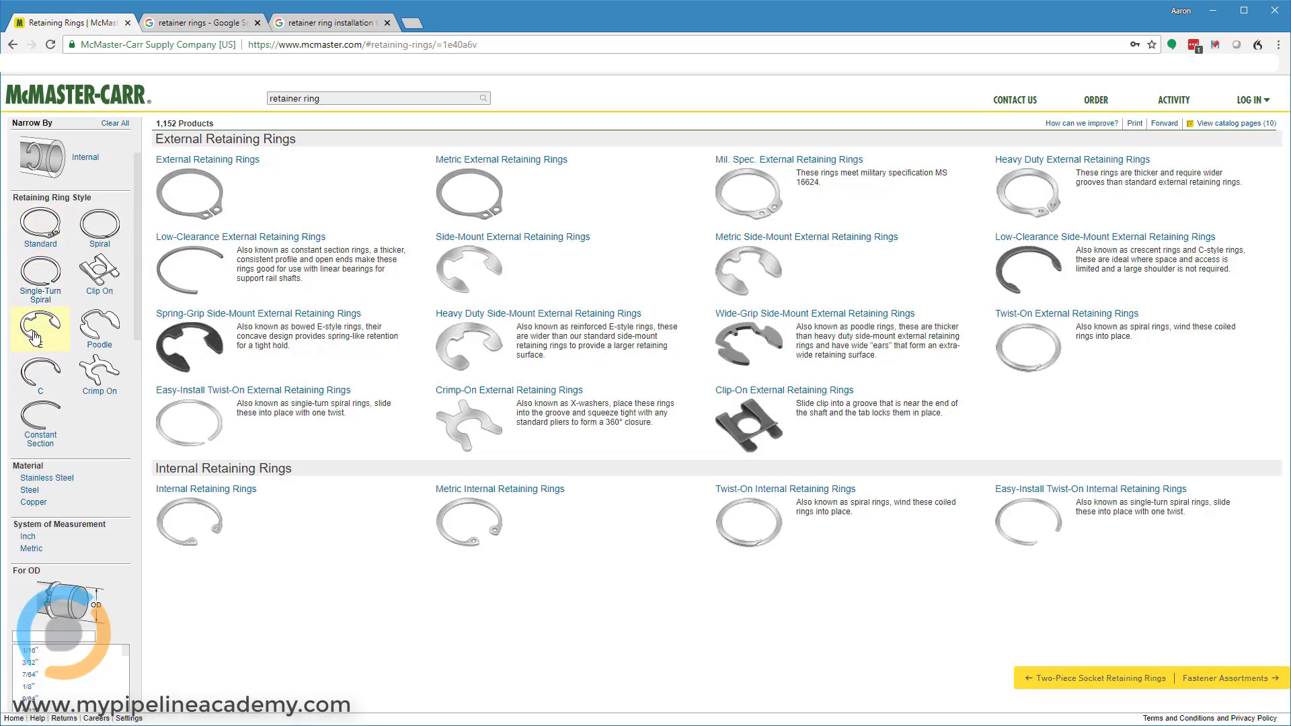
{"action": "left_click", "coordinate": [41, 326]}
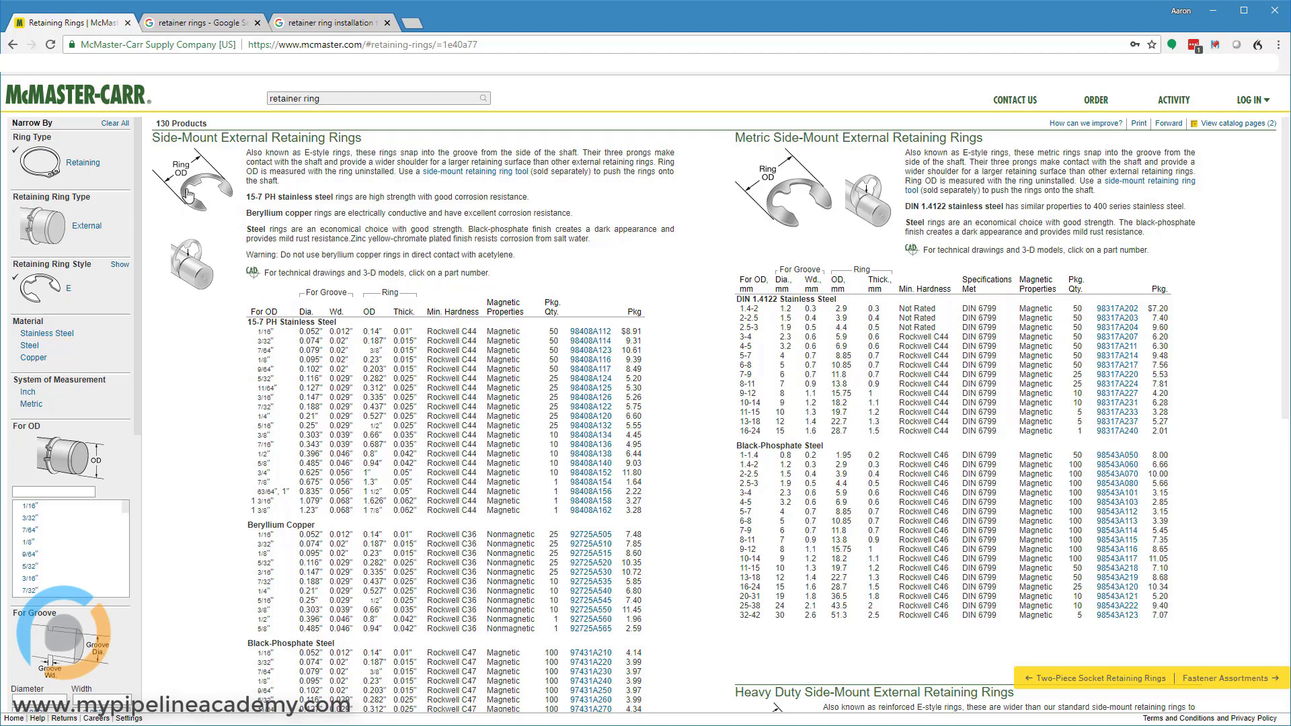
Step: Open the product page for part 98408A120, the 1/4" OD 15-7 PH stainless ring
{"action": "mouse_move", "coordinate": [187, 187]}
{"action": "mouse_move", "coordinate": [191, 281]}
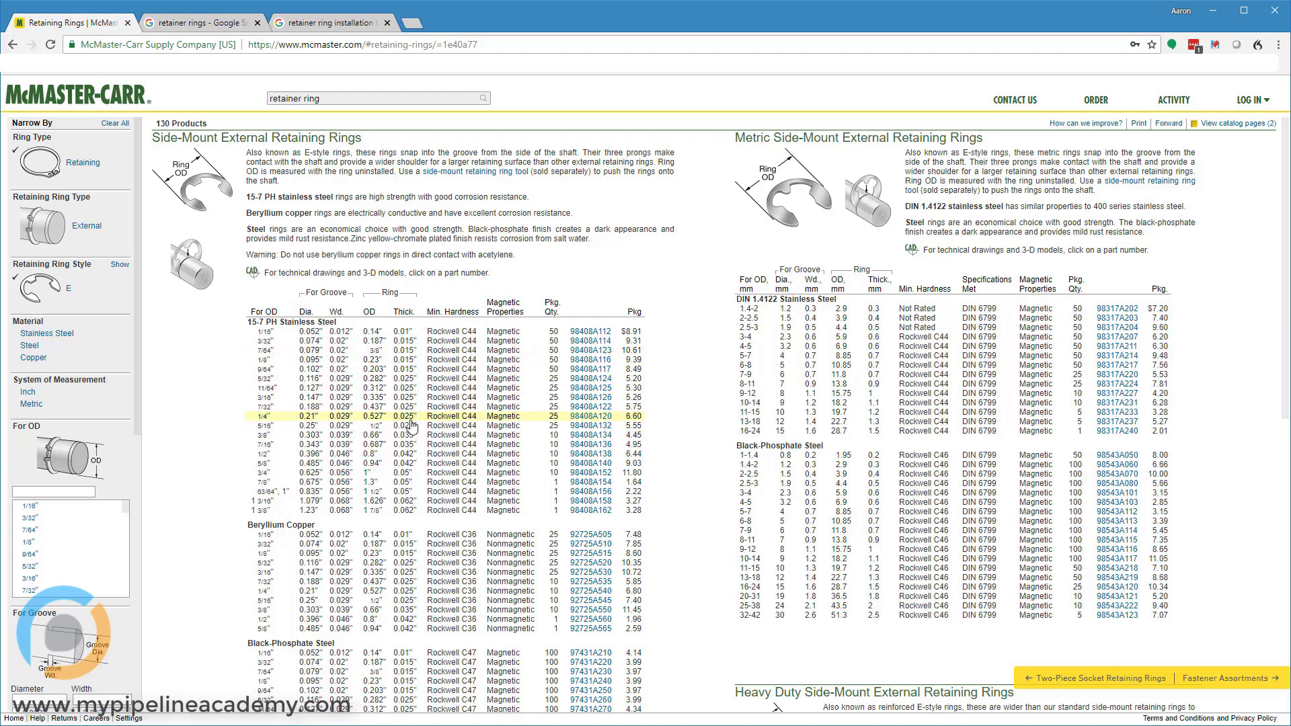
{"action": "left_click", "coordinate": [591, 417]}
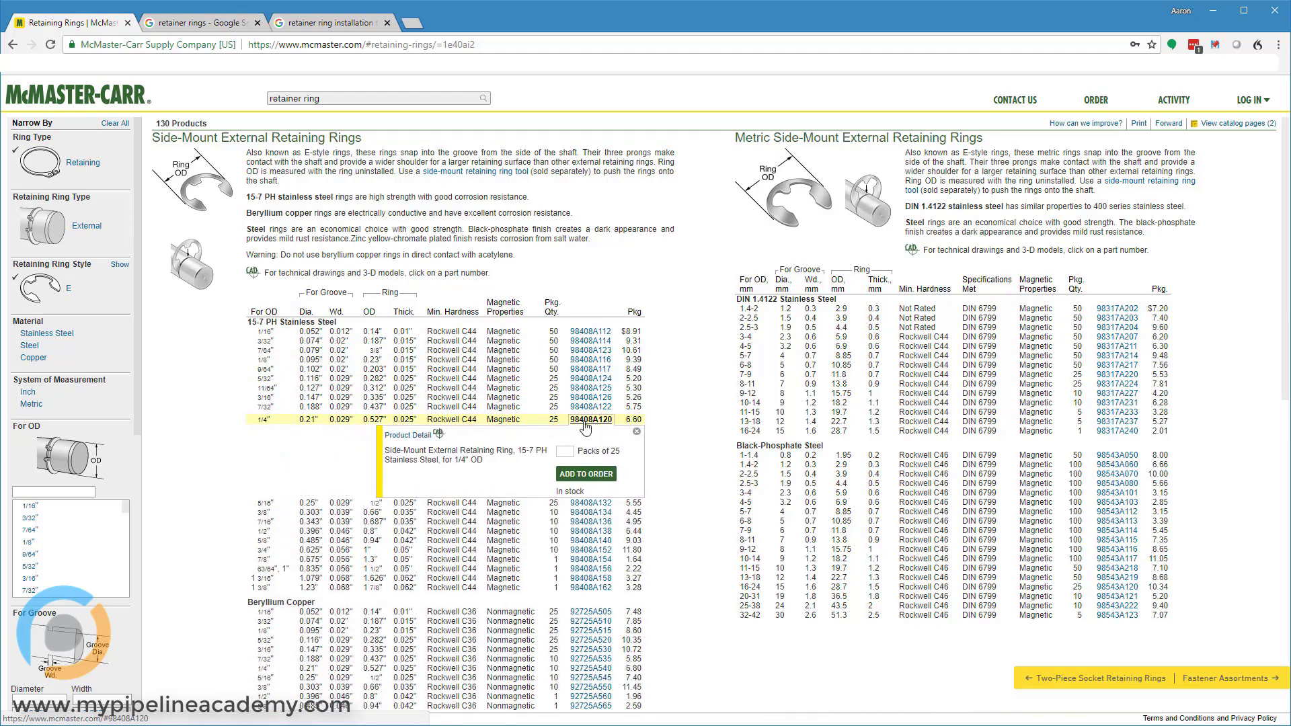
{"action": "left_click", "coordinate": [394, 449]}
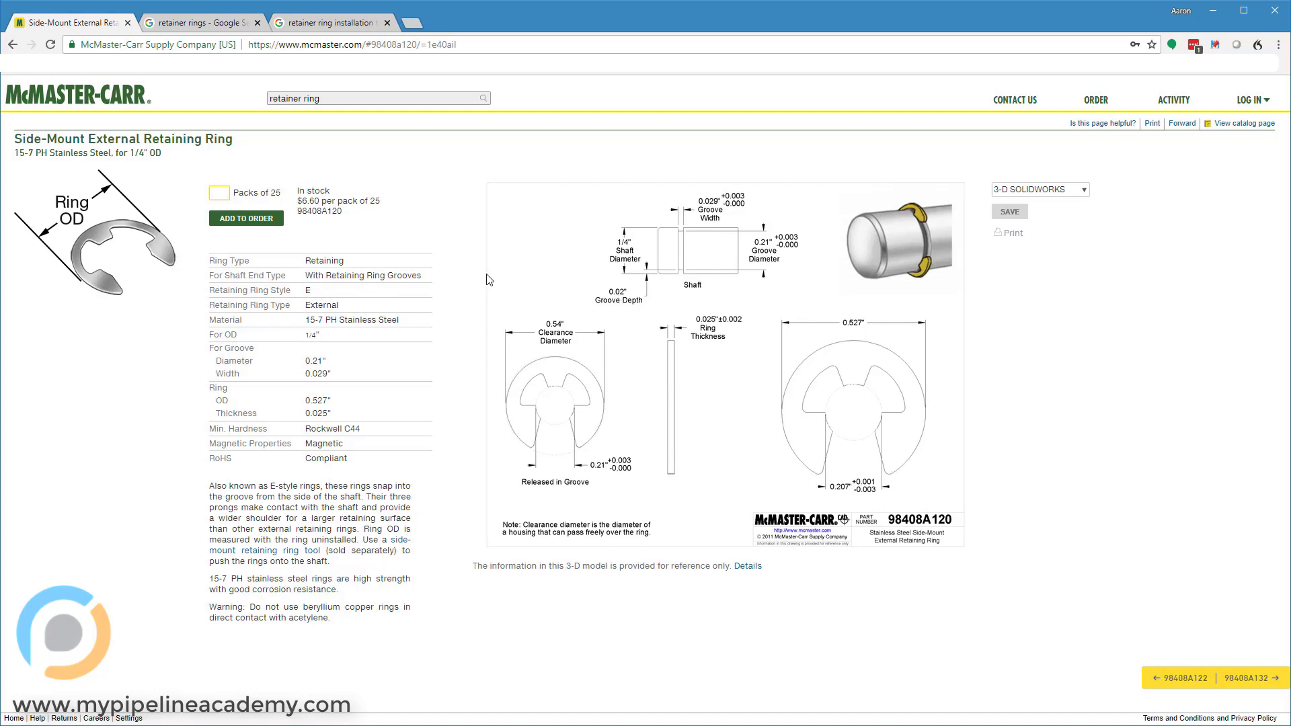
Step: Go back from the 98408A120 product page to the E-style ring list
{"action": "key", "text": "alt+Left"}
Step: Clear the E-style filter, filter to Standard style, and open the External Retaining Rings table
{"action": "left_click", "coordinate": [47, 285]}
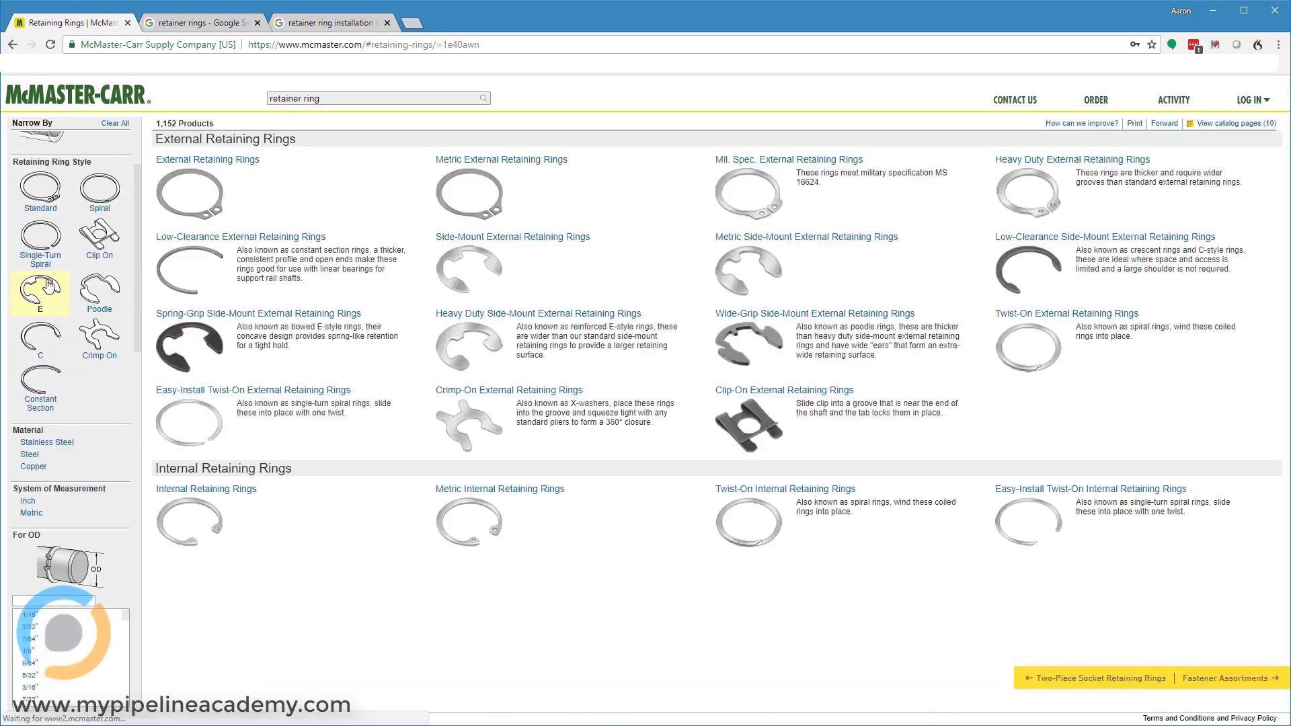
{"action": "left_click", "coordinate": [40, 192]}
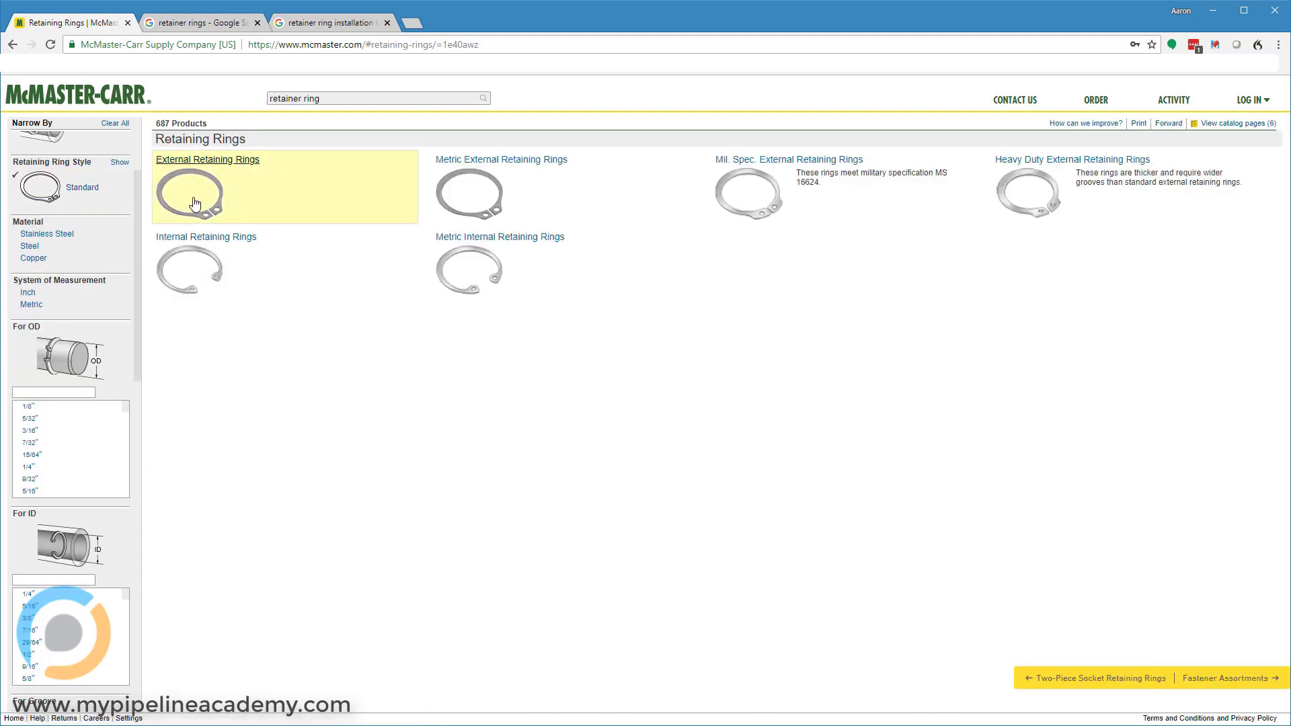
{"action": "left_click", "coordinate": [251, 190]}
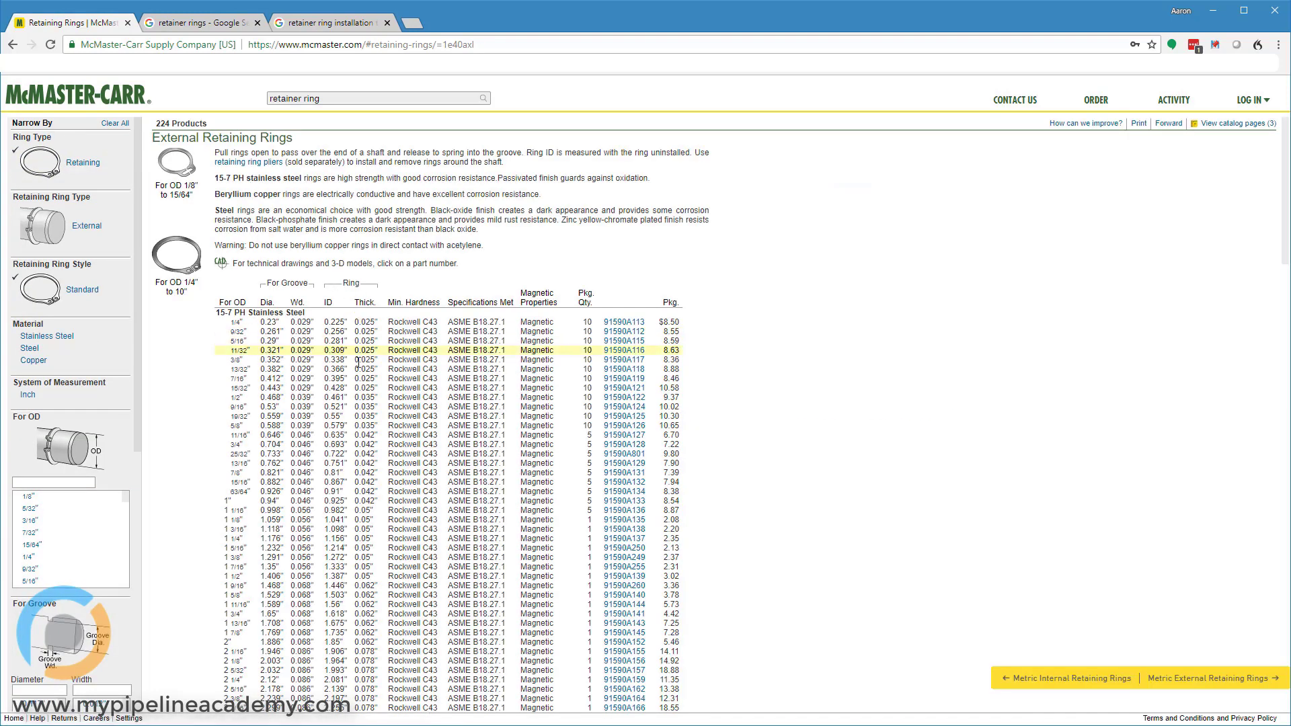
Step: Open the 1/2" external ring page 91590A122, then switch to the ring installation image results
{"action": "left_click", "coordinate": [347, 403]}
{"action": "left_click", "coordinate": [449, 418]}
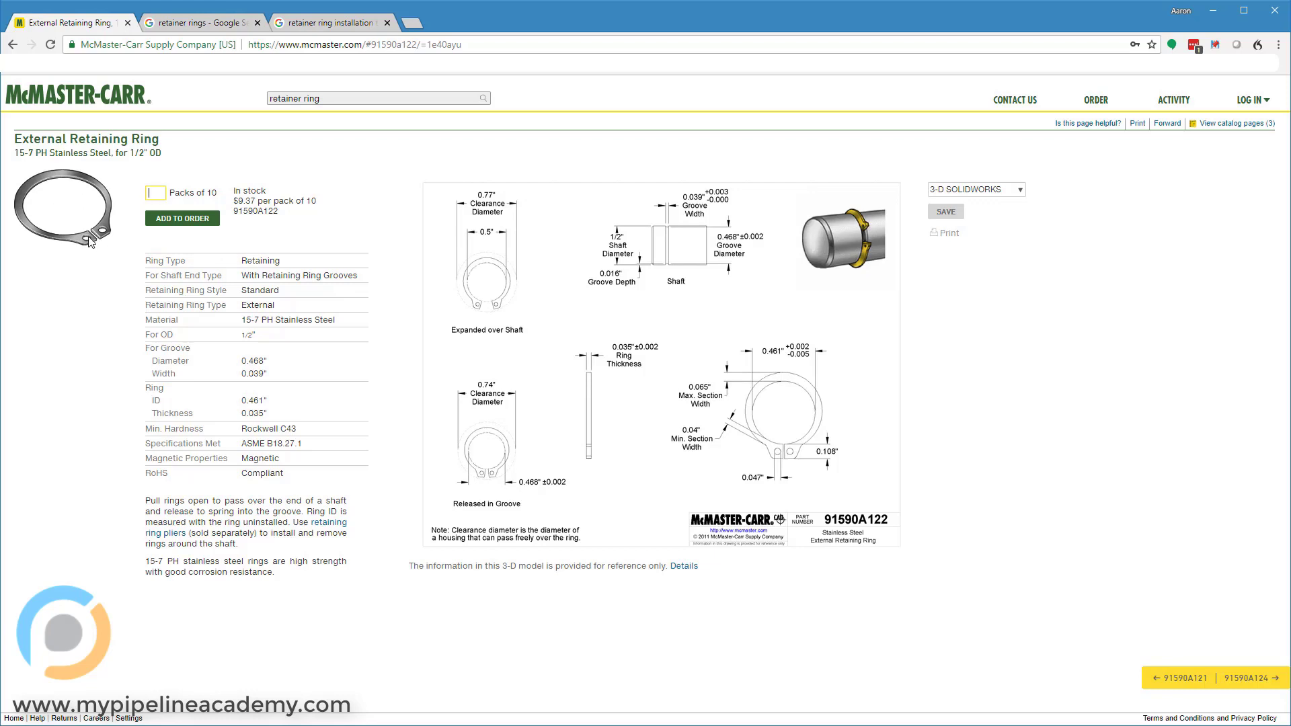
{"action": "left_click", "coordinate": [297, 27]}
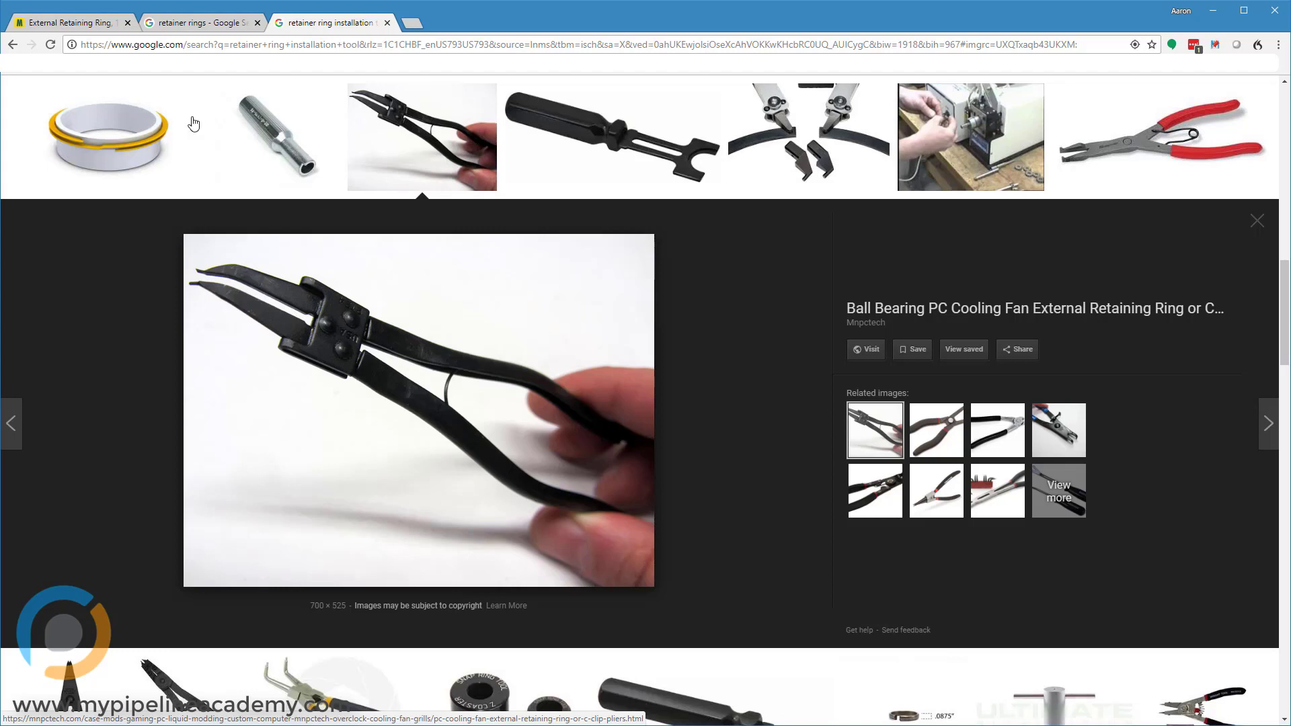
Step: Return from the plier image preview to the McMaster-Carr 91590A122 product page
{"action": "left_click", "coordinate": [65, 23]}
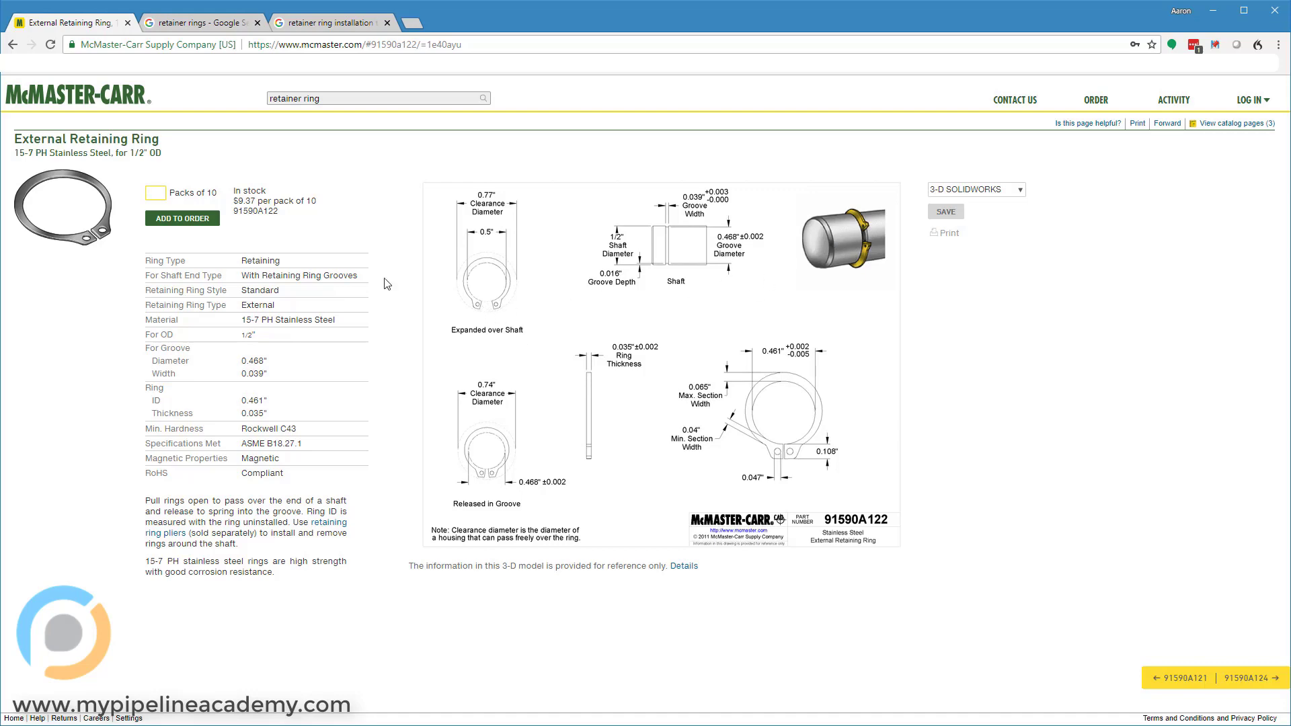
Step: Go back to the Retaining Rings overview and open the Internal Retaining Rings listing
{"action": "key", "text": "alt+Left"}
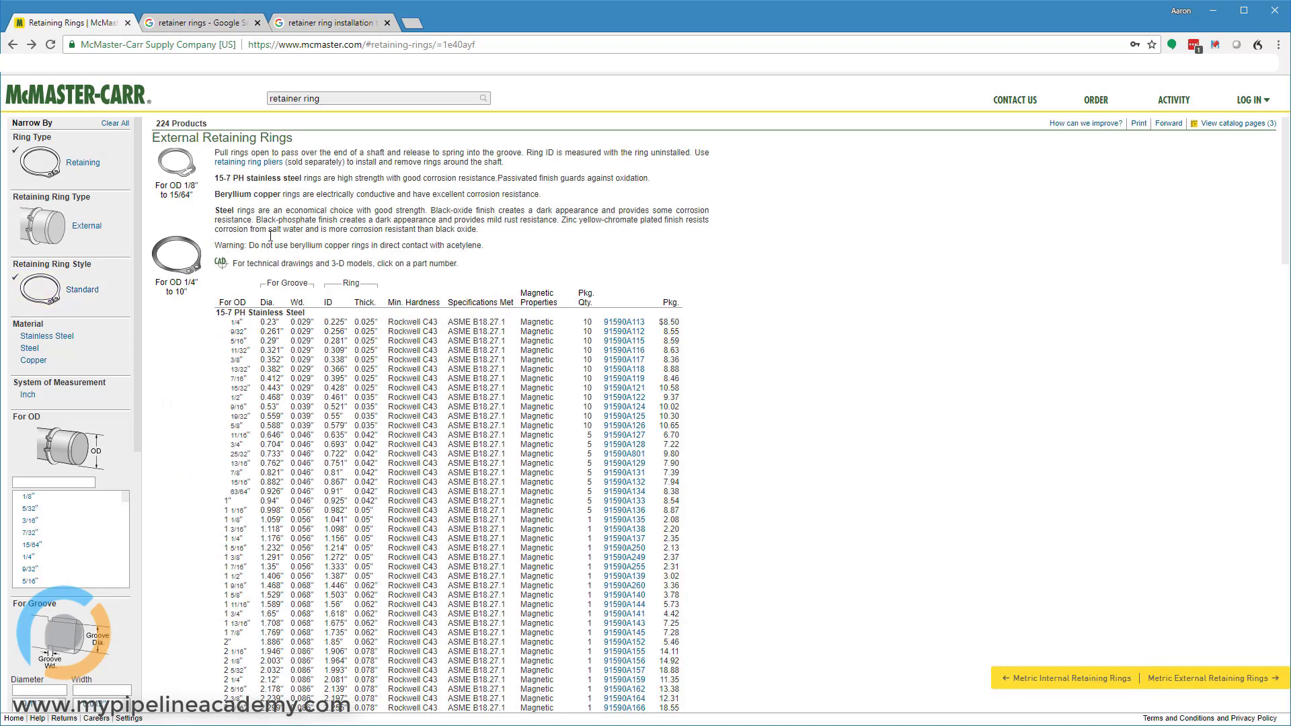
{"action": "key", "text": "alt+Left"}
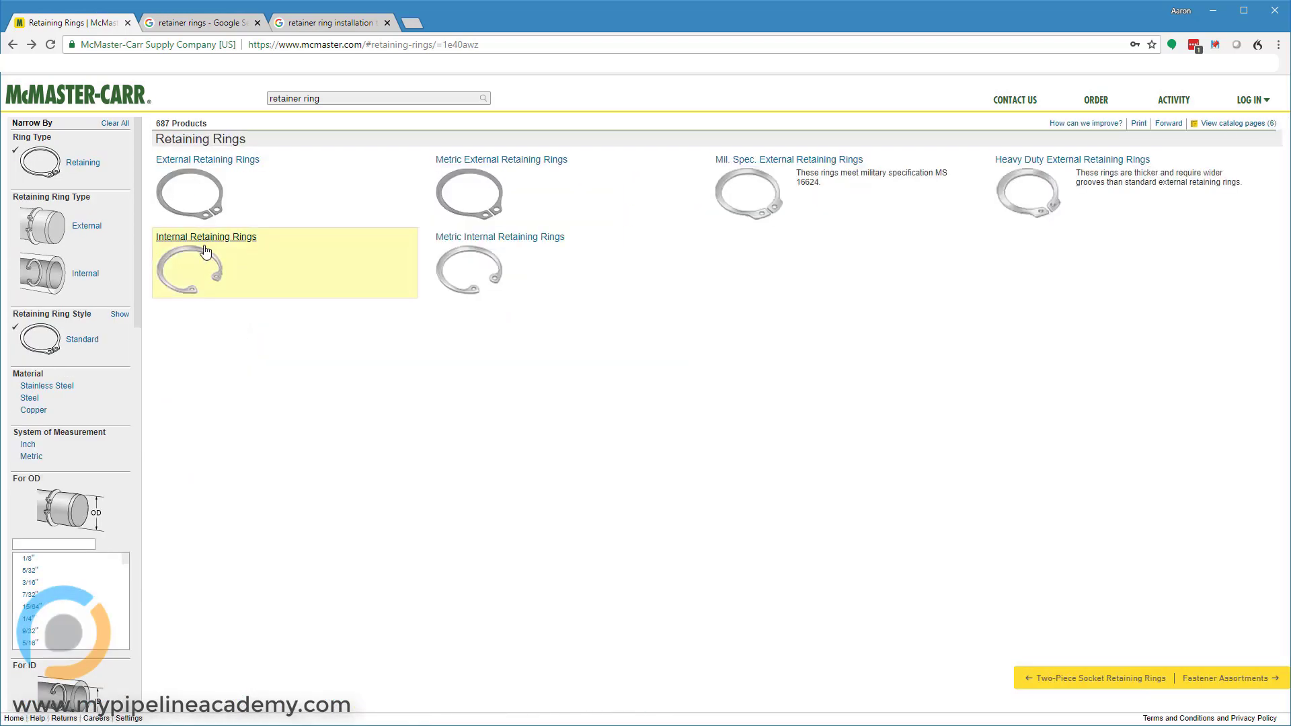
{"action": "left_click", "coordinate": [205, 254]}
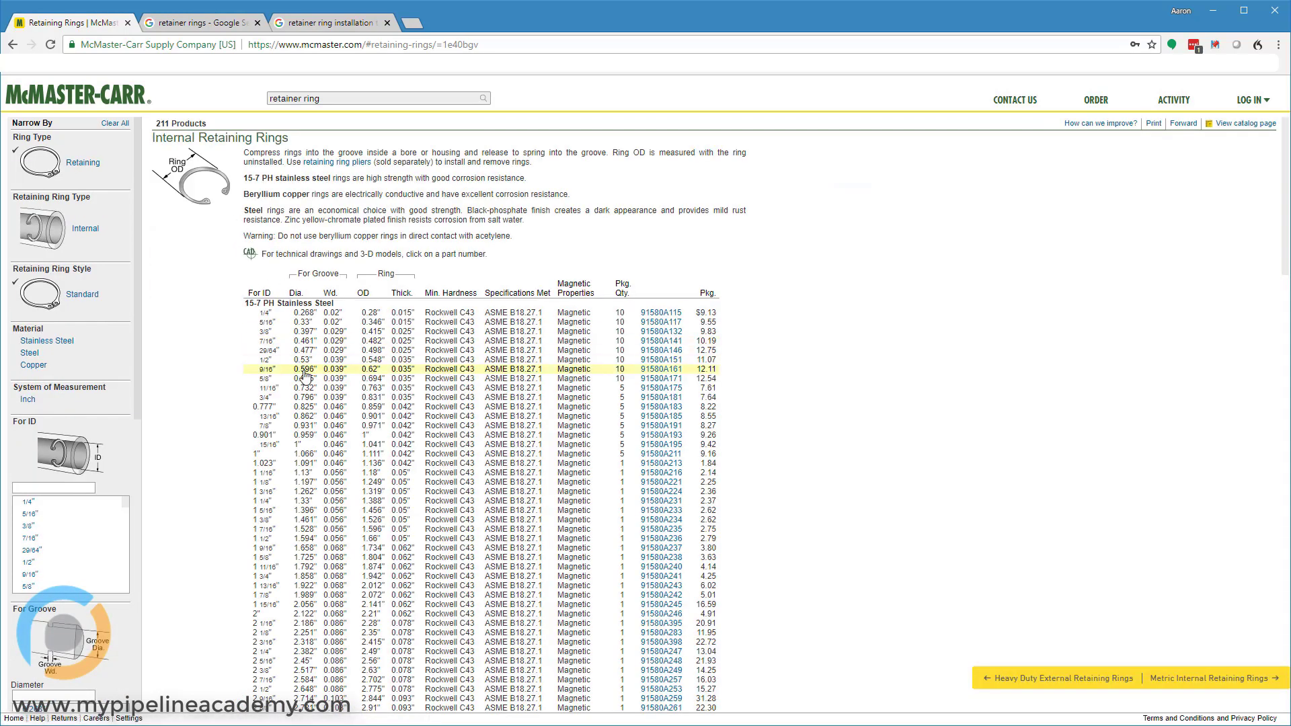
Step: Open the 1/4" ID internal ring page 91580A115, then move on from McMaster-Carr
{"action": "left_click", "coordinate": [287, 323]}
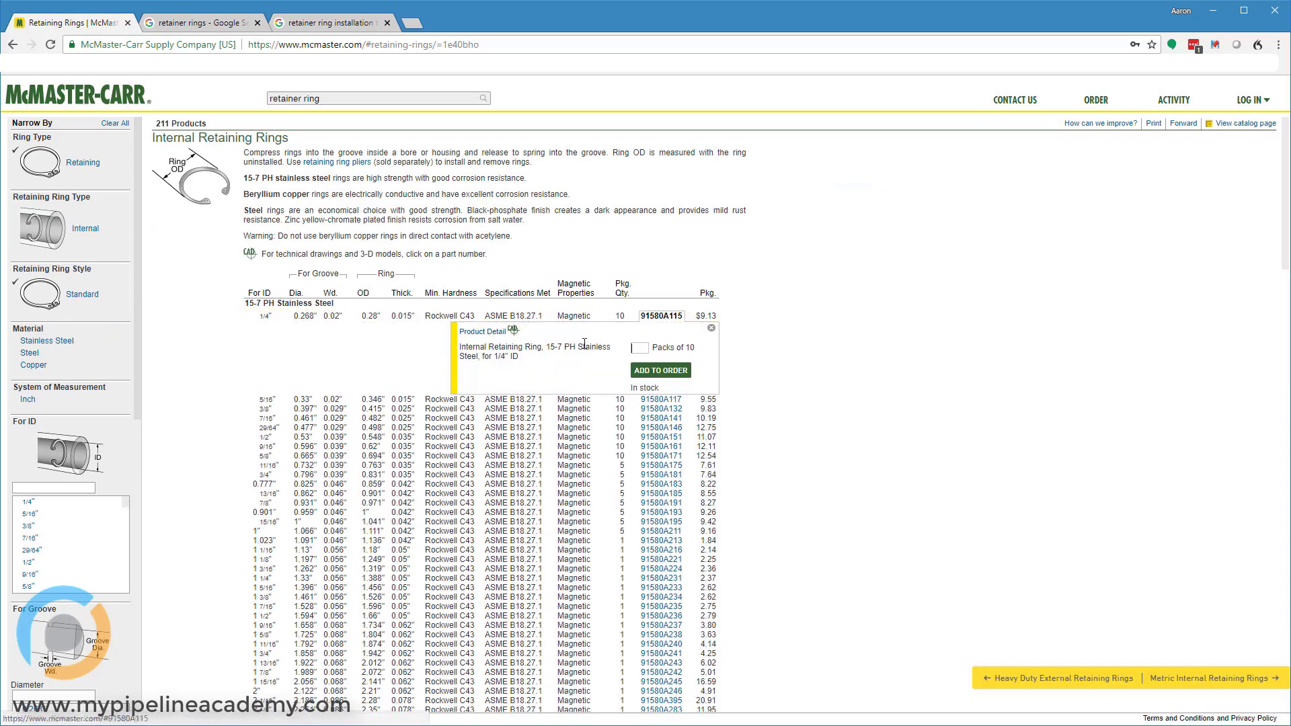
{"action": "left_click", "coordinate": [482, 331]}
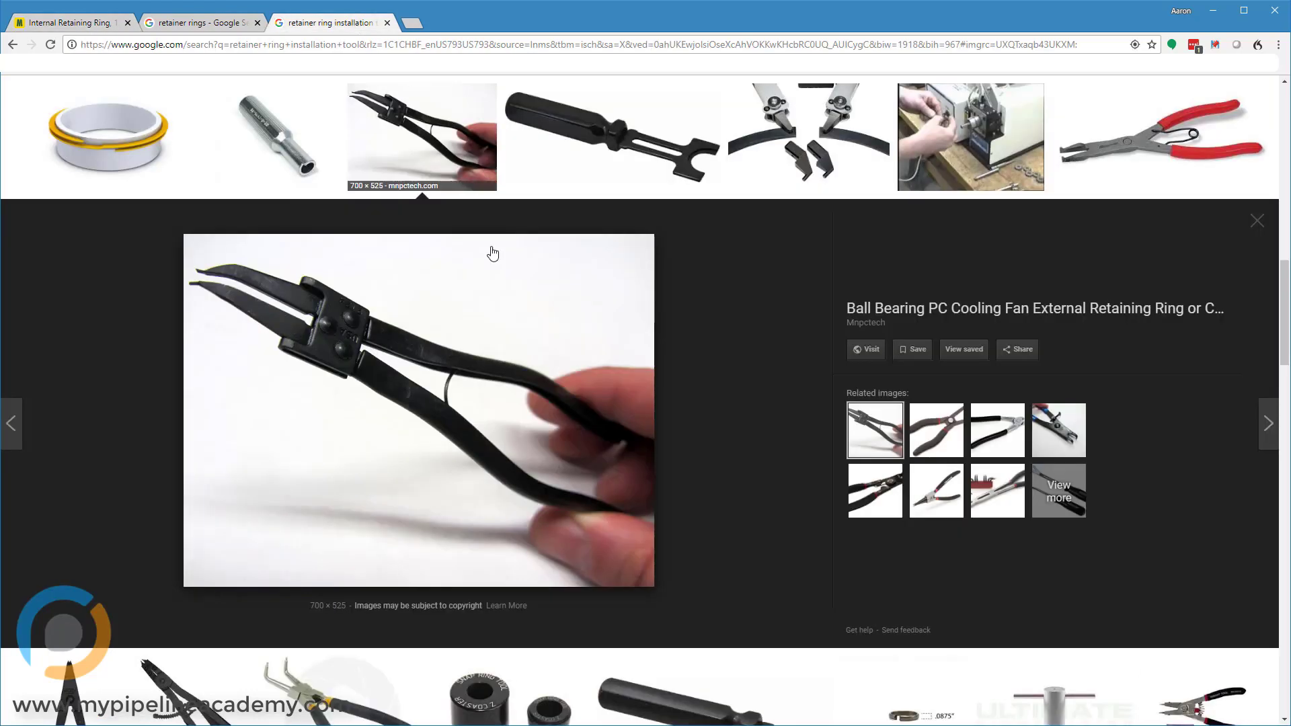
{"action": "left_click", "coordinate": [353, 23]}
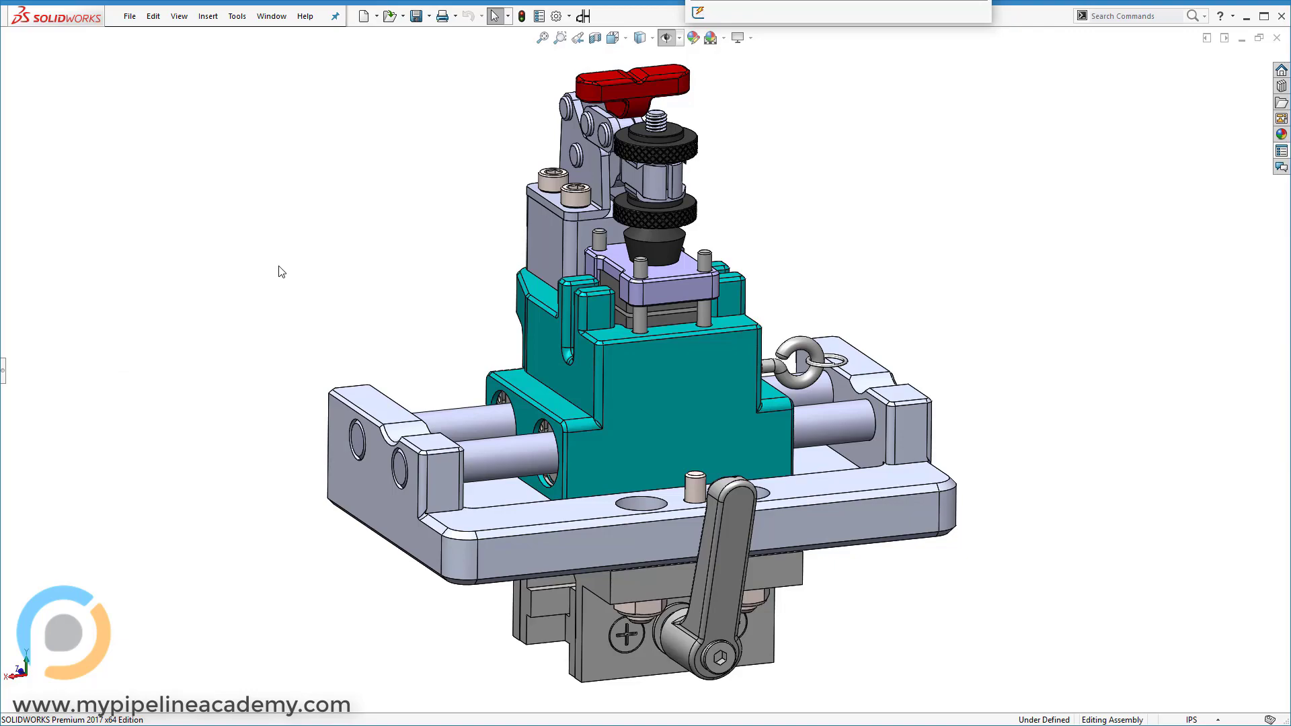
{"action": "key", "text": "shift+z"}
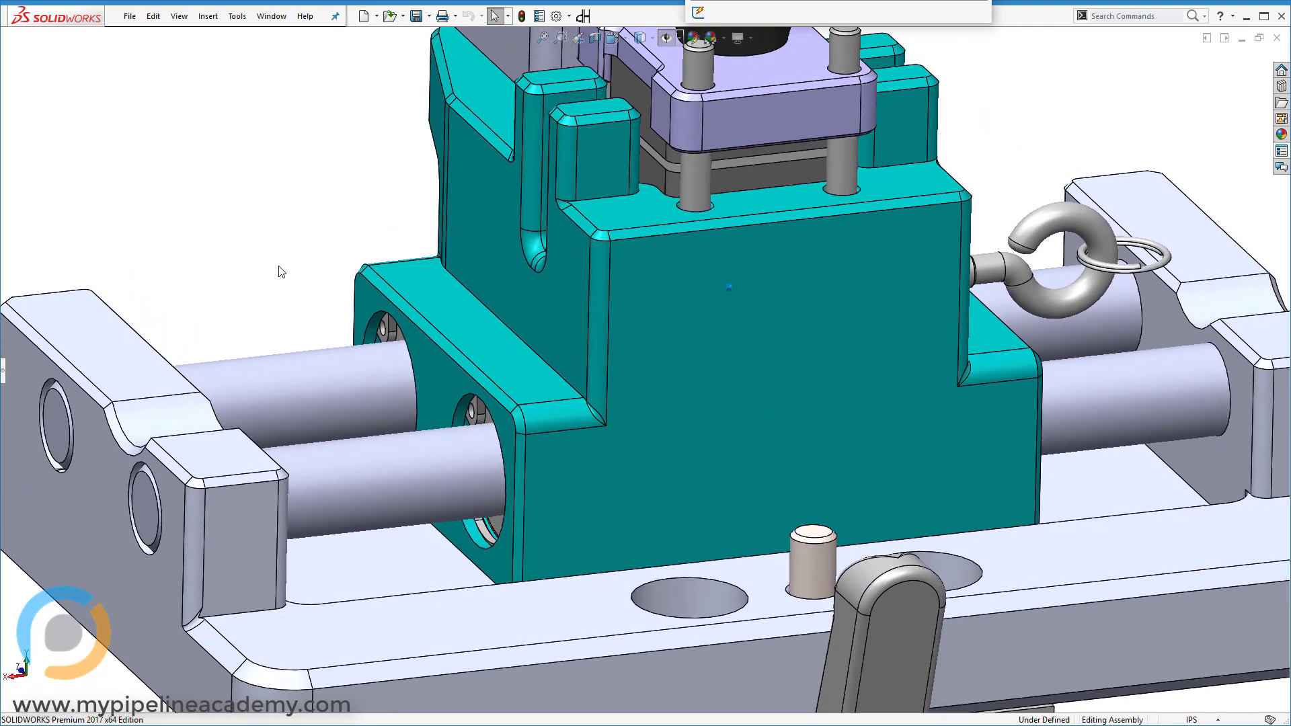
{"action": "key", "text": "Up"}
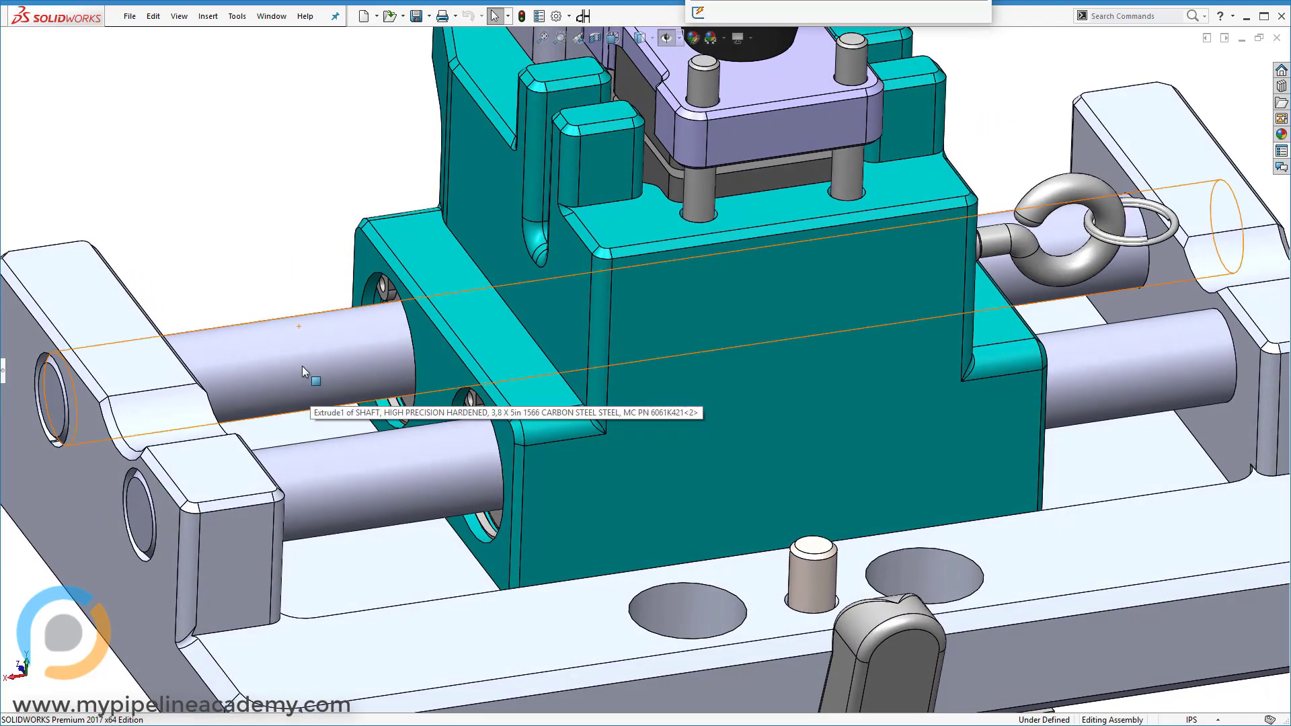
{"action": "left_click", "coordinate": [301, 365]}
{"action": "left_click", "coordinate": [363, 477], "text": "ctrl"}
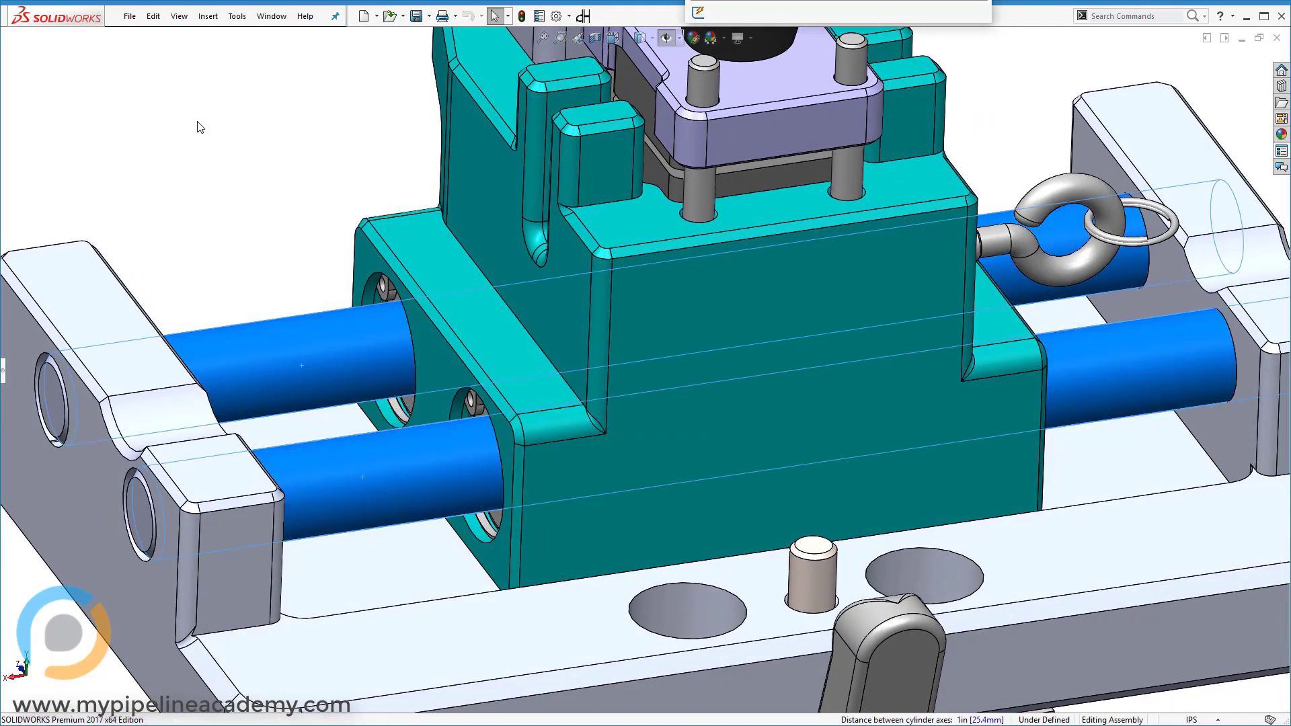
{"action": "key", "text": "Right"}
{"action": "key", "text": "Right"}
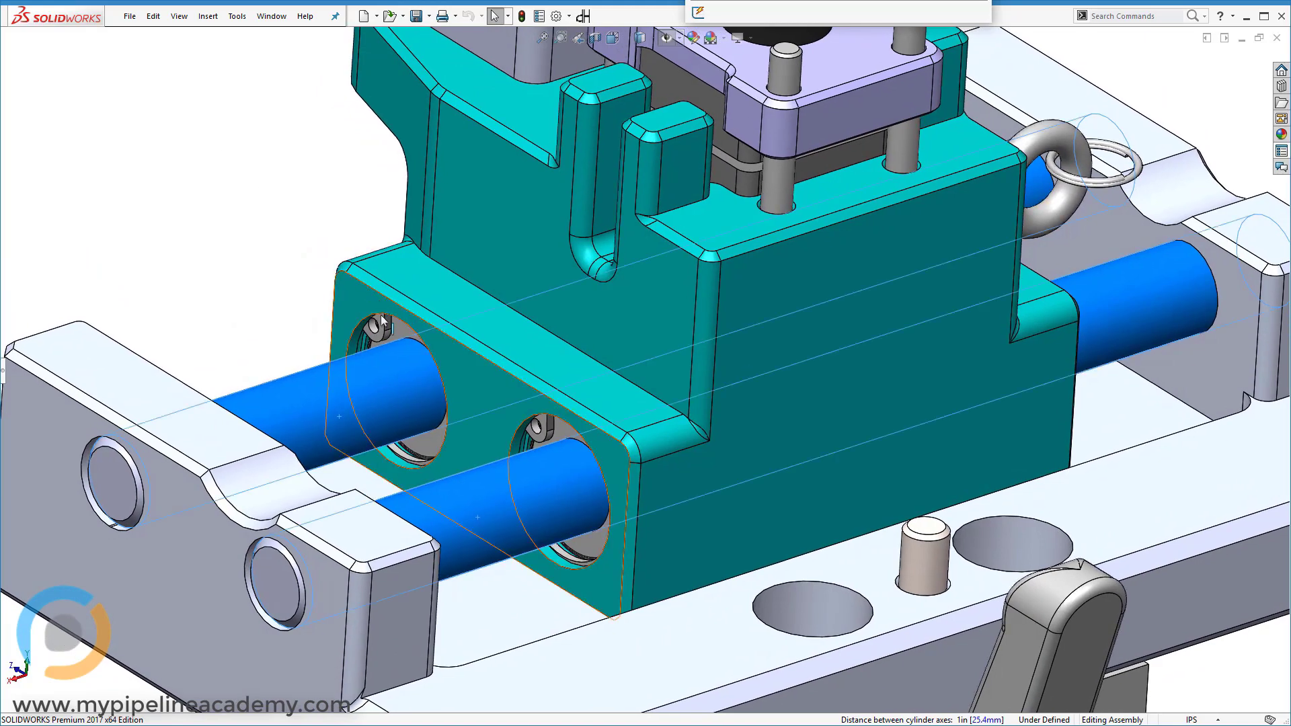
{"action": "left_click", "coordinate": [402, 331]}
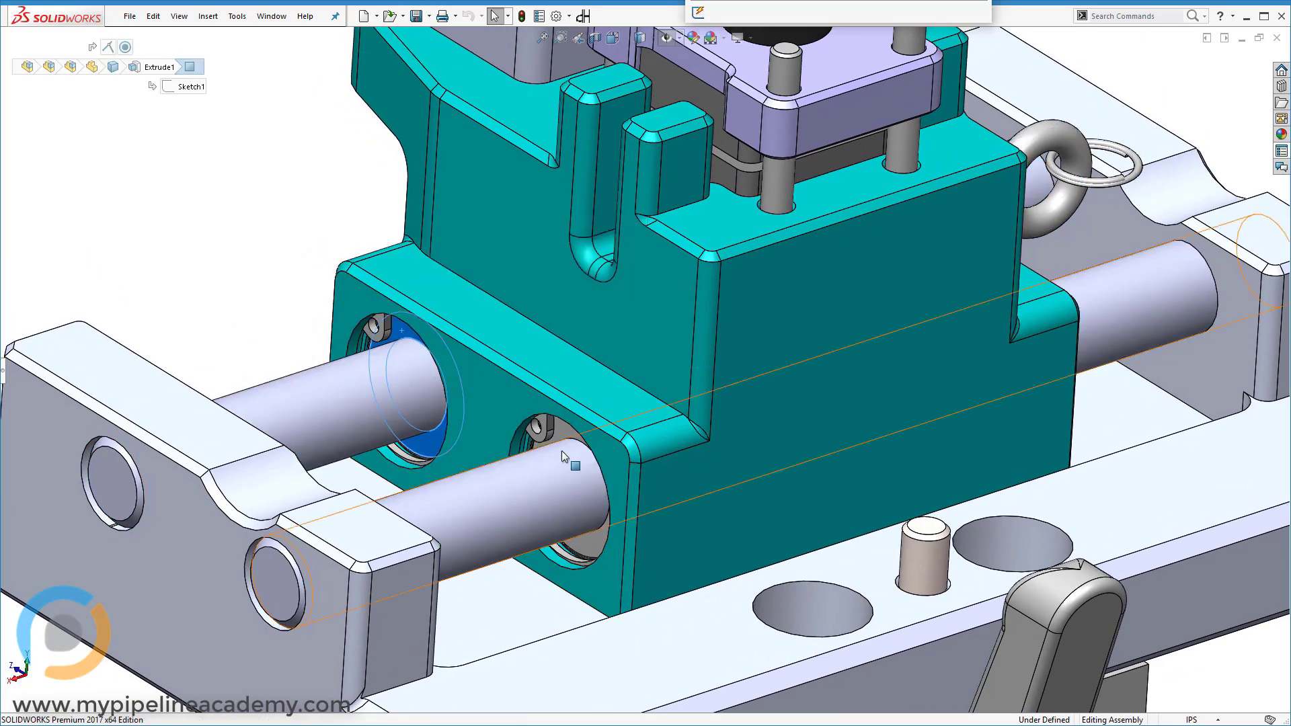
{"action": "left_click", "coordinate": [562, 429], "text": "ctrl"}
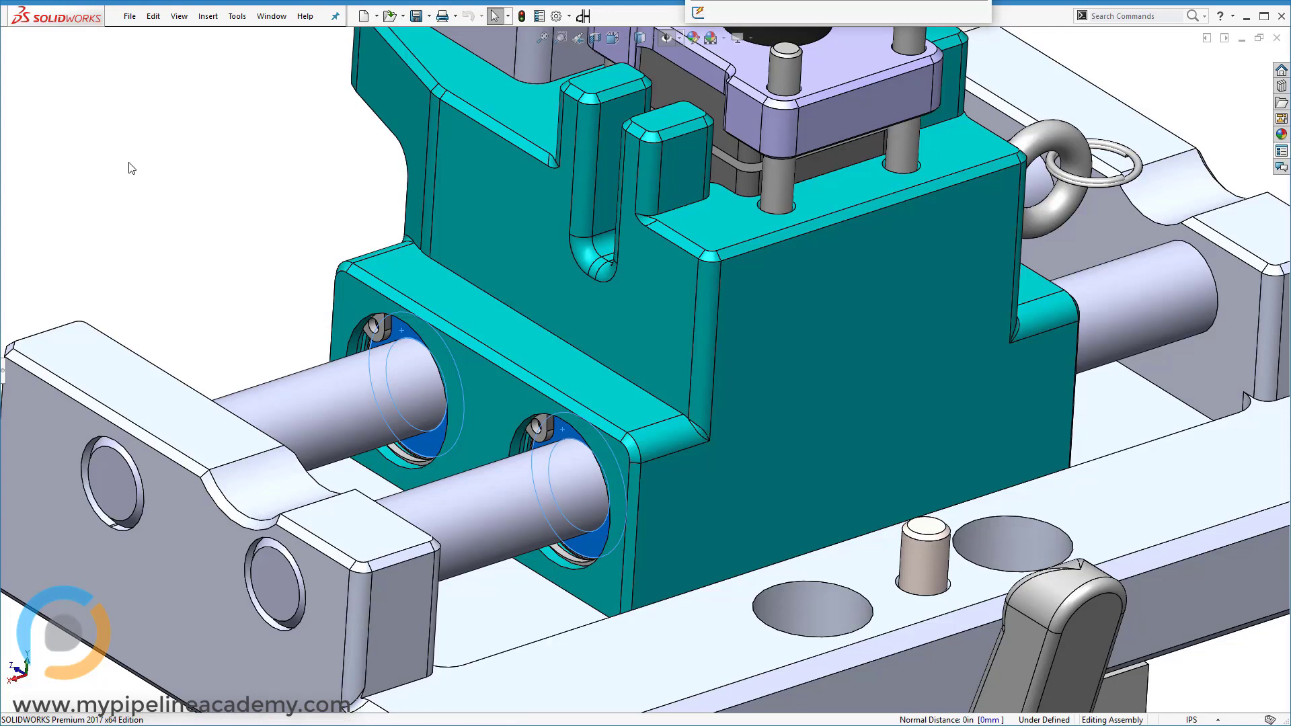
{"action": "left_click", "coordinate": [389, 263]}
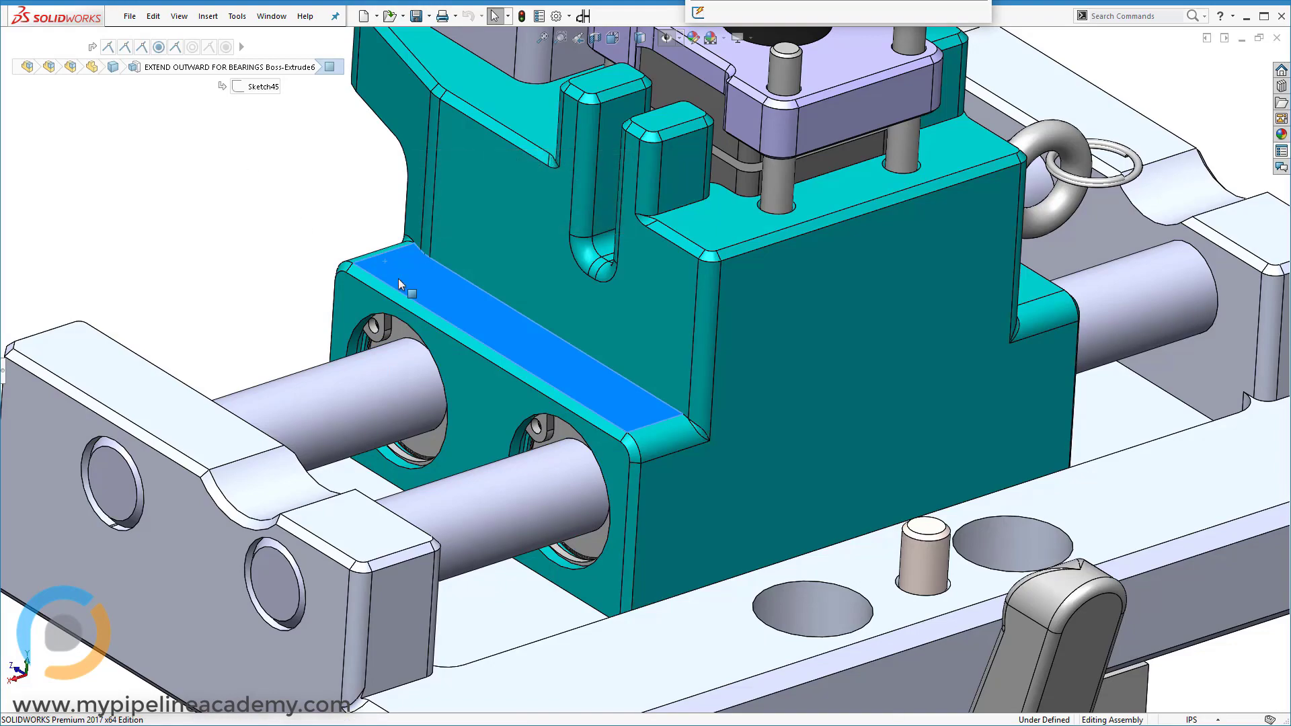
Step: Make the carriage block transparent and select its four linear bearings to confirm they're coaxial
{"action": "right_click", "coordinate": [398, 278]}
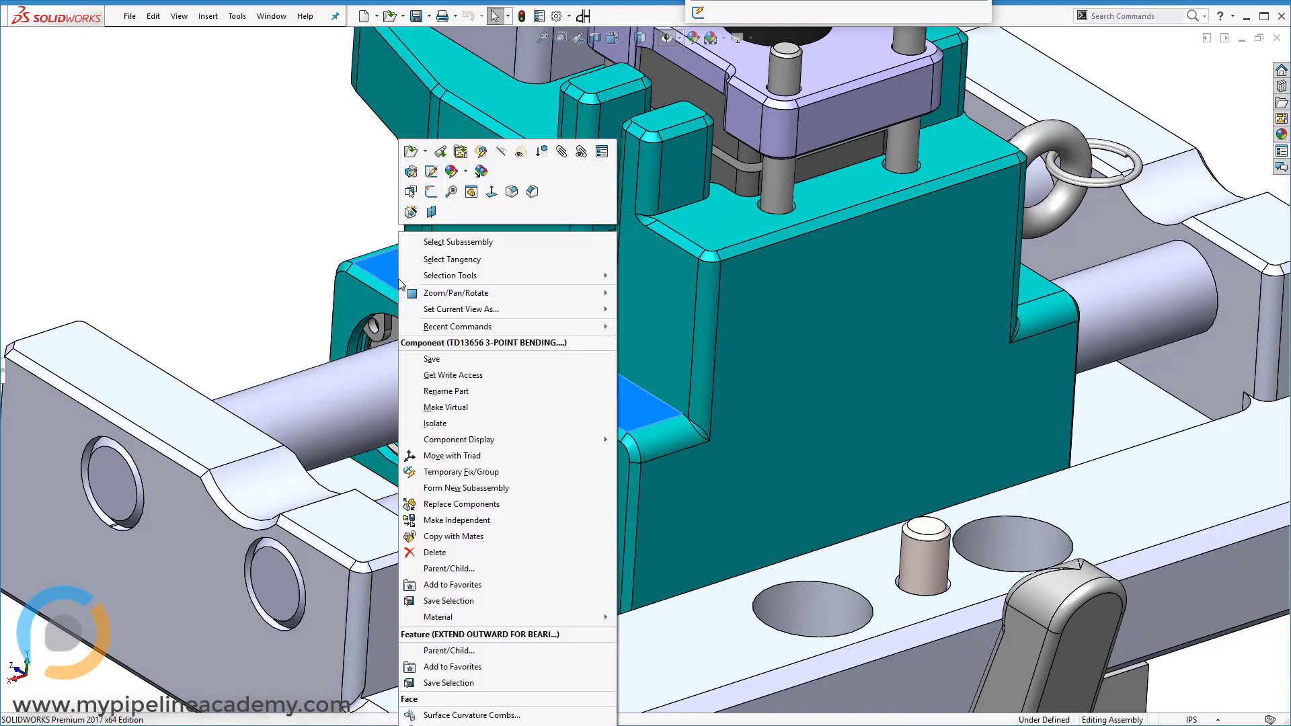
{"action": "left_click", "coordinate": [521, 152]}
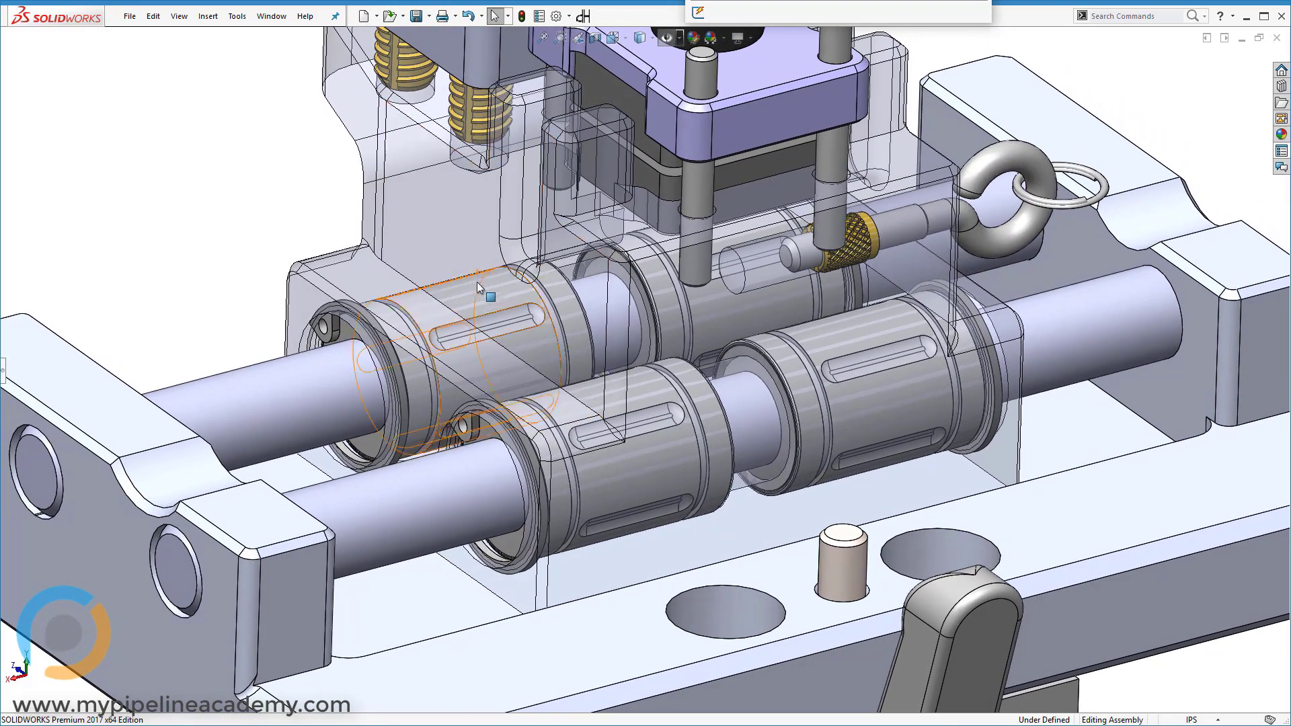
{"action": "left_click", "coordinate": [476, 285]}
{"action": "left_click", "coordinate": [790, 320], "text": "ctrl"}
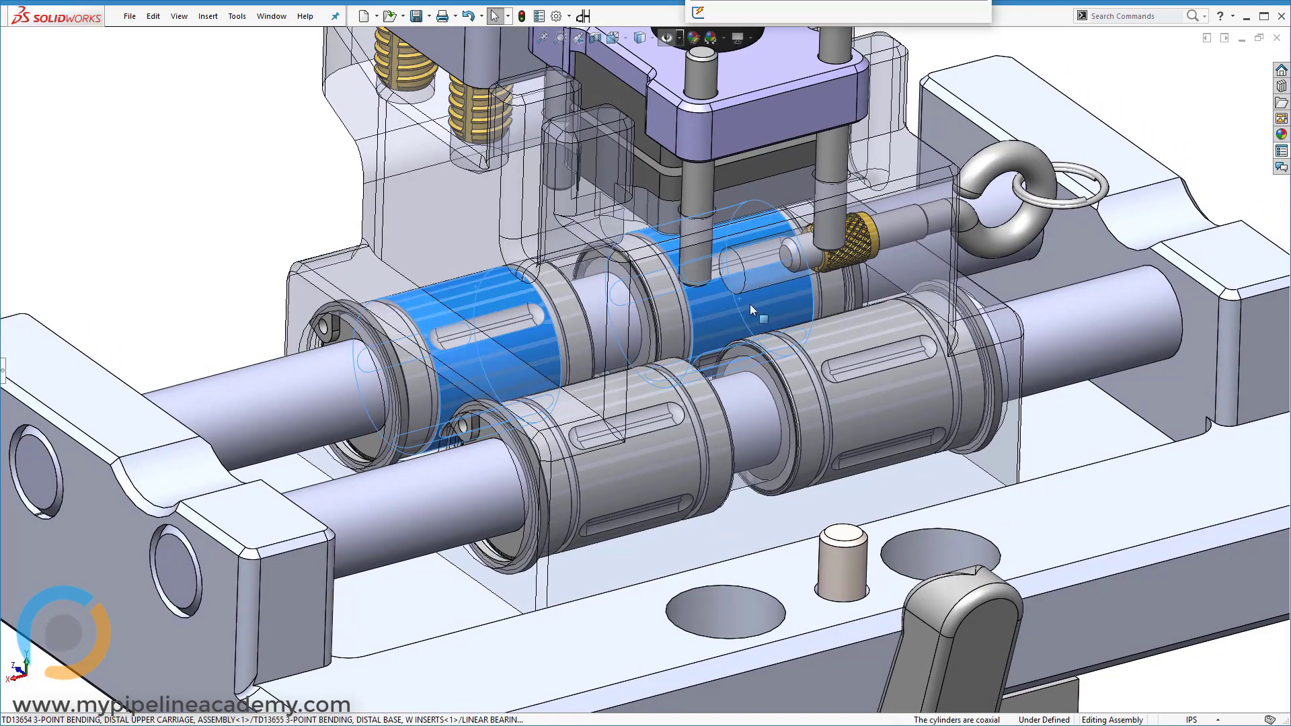
{"action": "left_click", "coordinate": [857, 328], "text": "ctrl"}
{"action": "left_click", "coordinate": [687, 431], "text": "ctrl"}
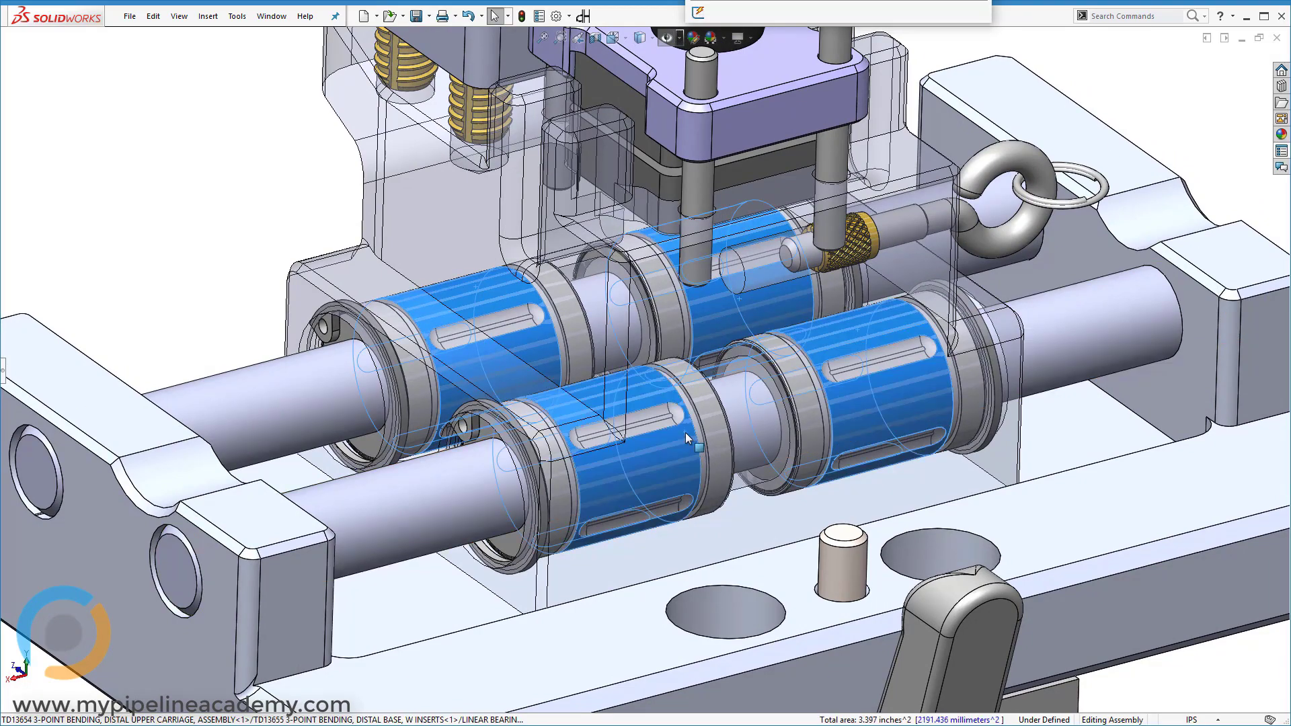
{"action": "left_click", "coordinate": [128, 141]}
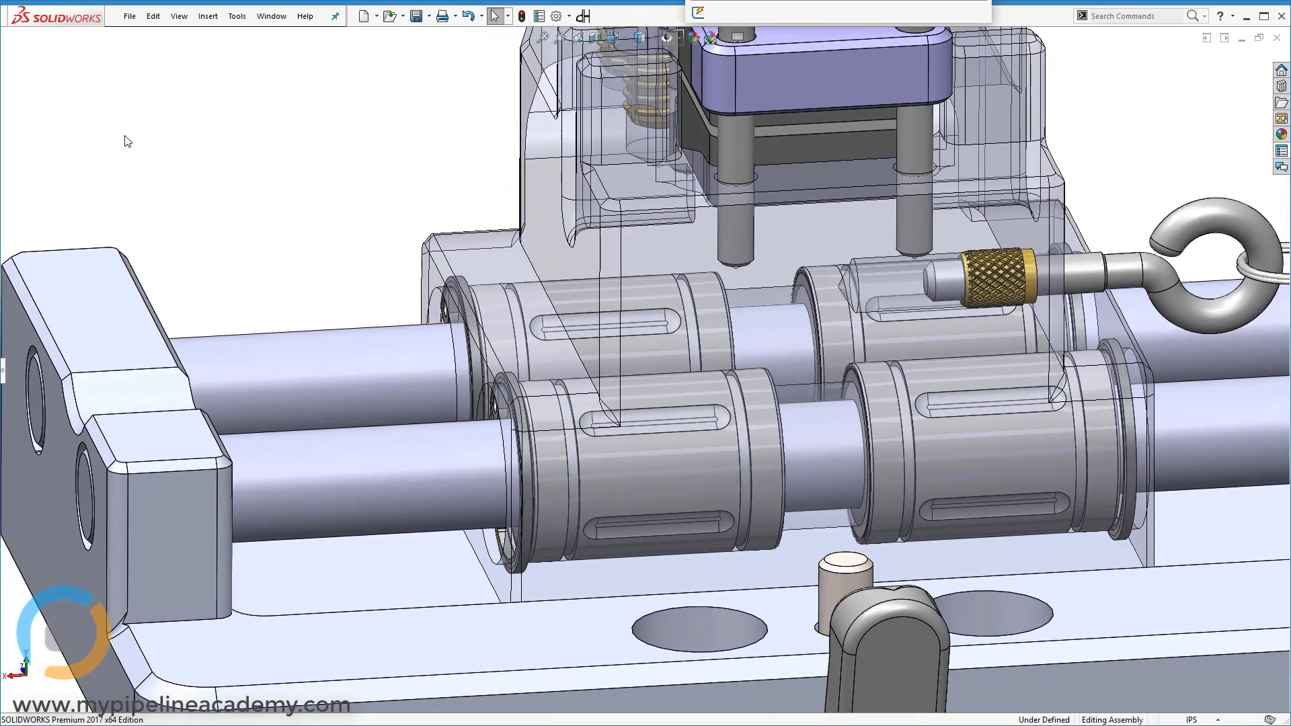
{"action": "key", "text": "shift+z"}
{"action": "key", "text": "shift+z"}
{"action": "key", "text": "shift+z"}
{"action": "key", "text": "shift+z"}
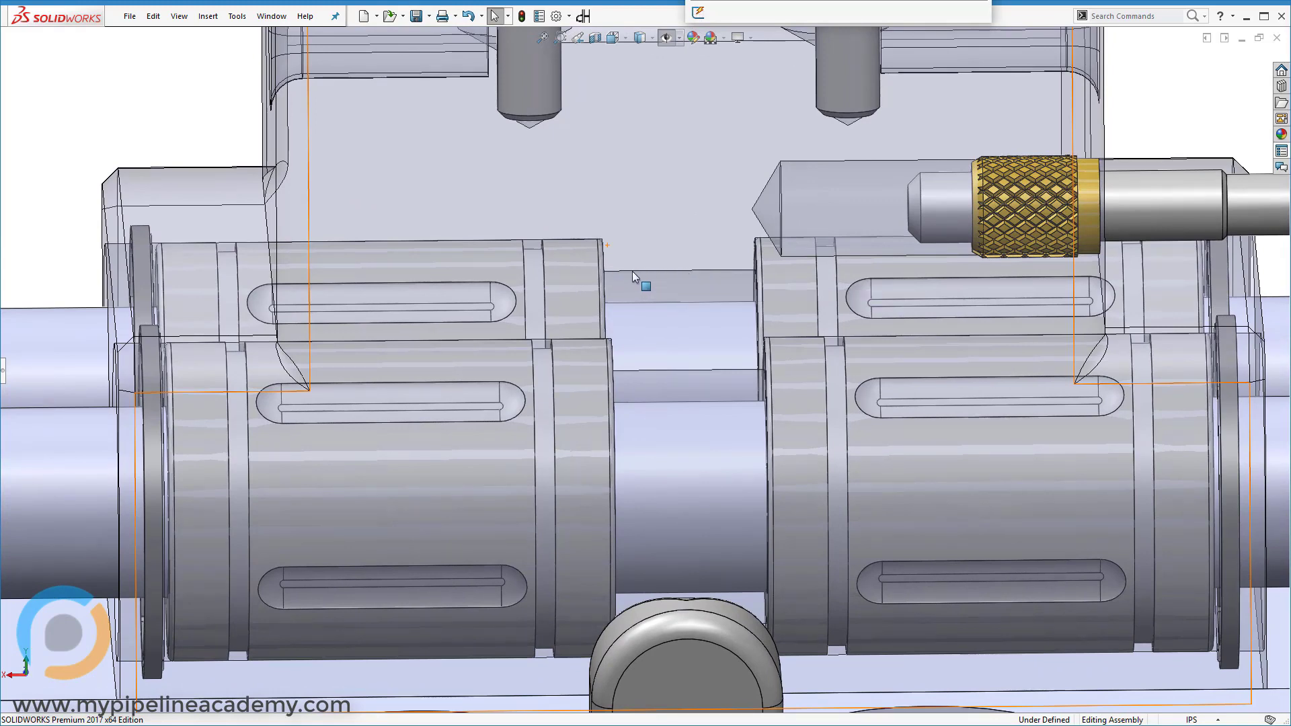
{"action": "scroll", "coordinate": [125, 92], "scroll_direction": "down", "scroll_amount": 3}
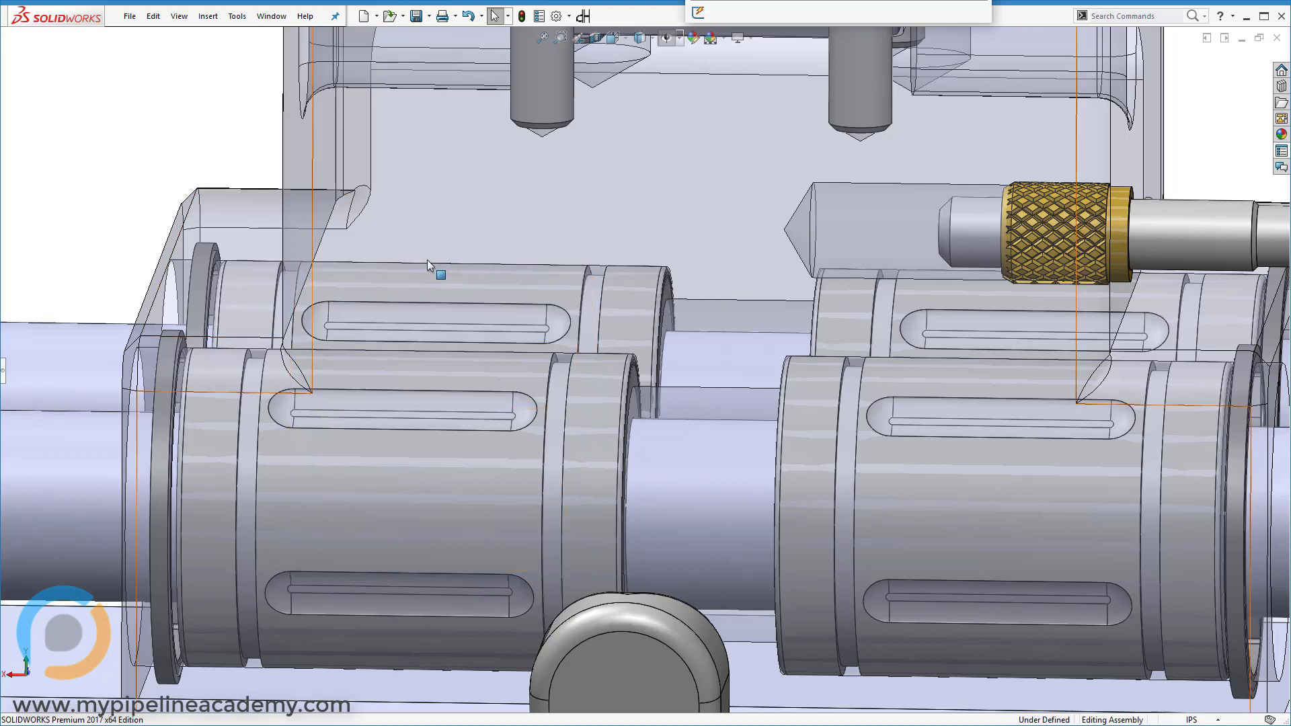
{"action": "left_click", "coordinate": [474, 280]}
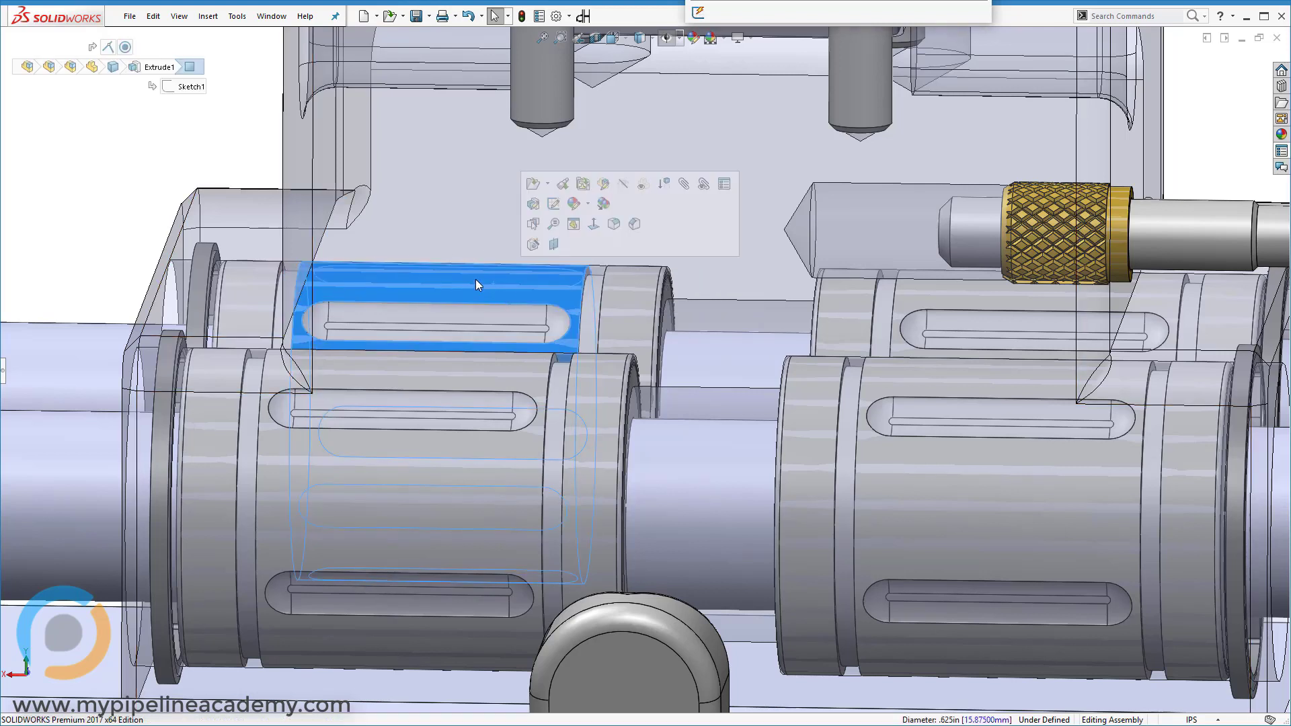
{"action": "left_click", "coordinate": [85, 168]}
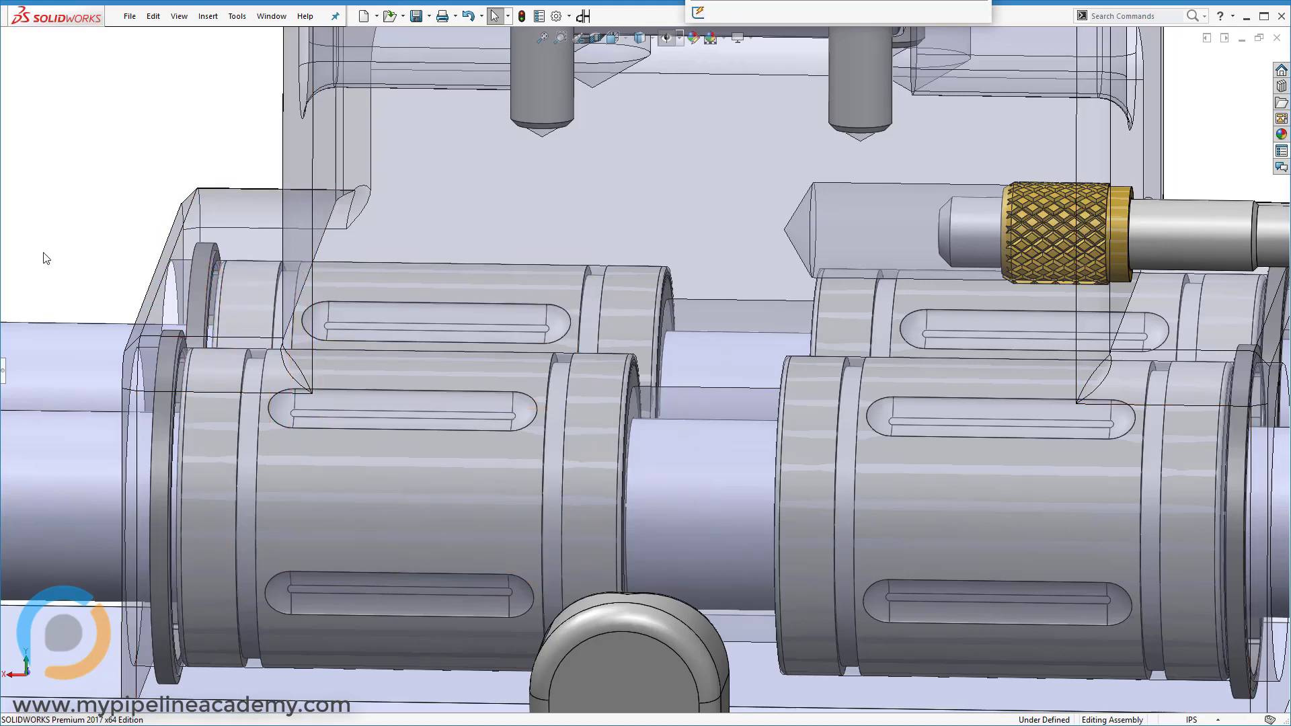
{"action": "scroll", "coordinate": [47, 257], "scroll_direction": "down", "scroll_amount": 5}
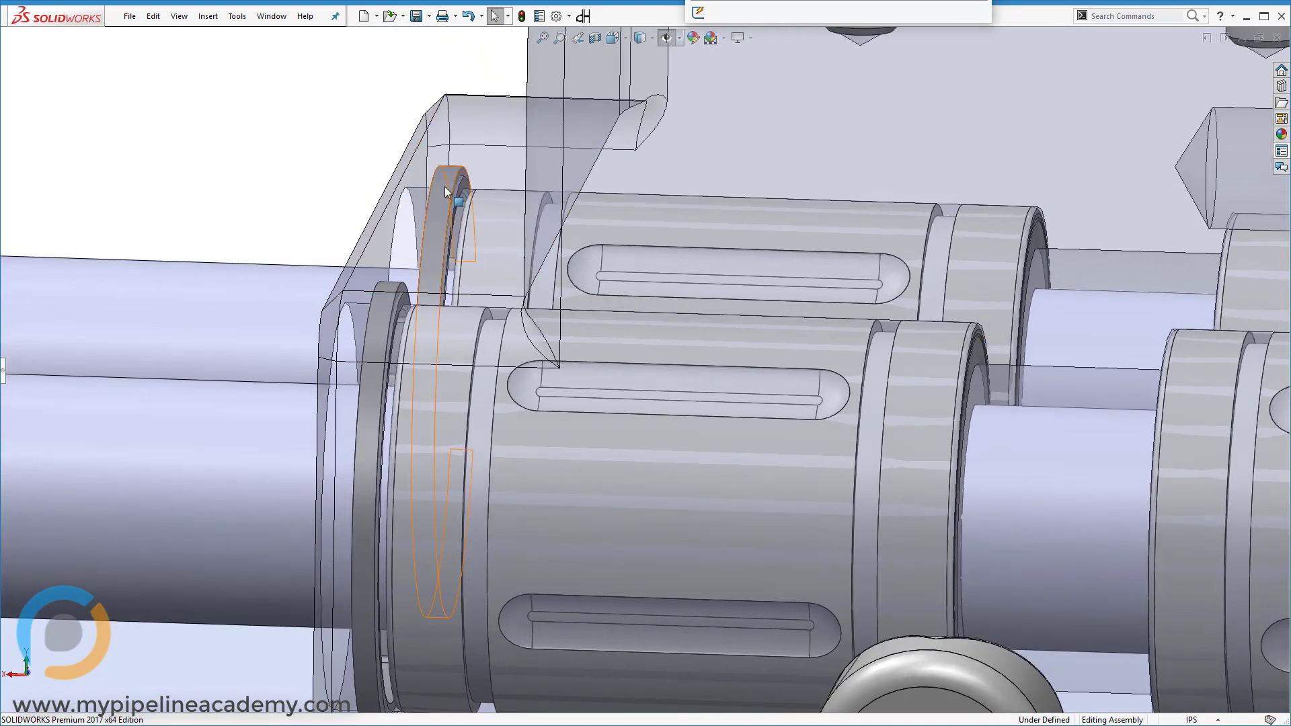
{"action": "scroll", "coordinate": [445, 187], "scroll_direction": "up", "scroll_amount": 3}
{"action": "middle_click_drag", "start_coordinate": [445, 187], "coordinate": [295, 154]}
{"action": "left_click", "coordinate": [252, 297]}
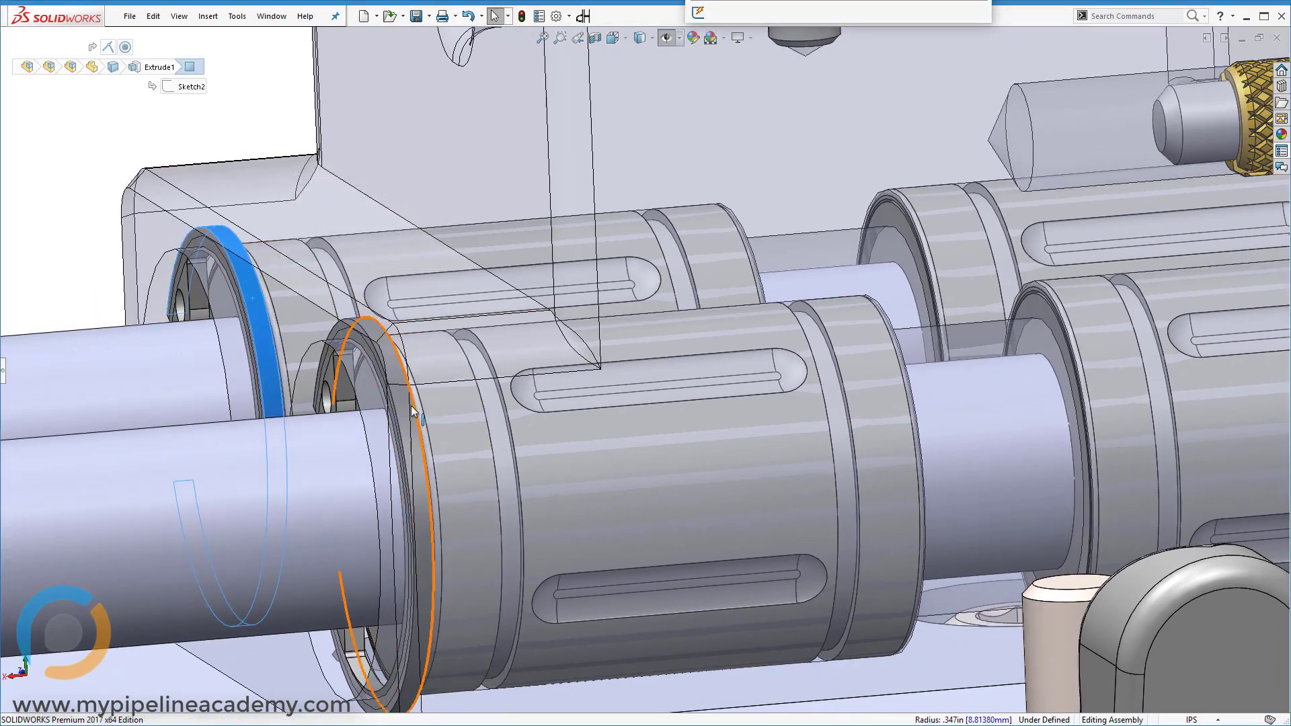
{"action": "left_click", "coordinate": [410, 406], "text": "ctrl"}
{"action": "scroll", "coordinate": [195, 379], "scroll_direction": "up", "scroll_amount": 4}
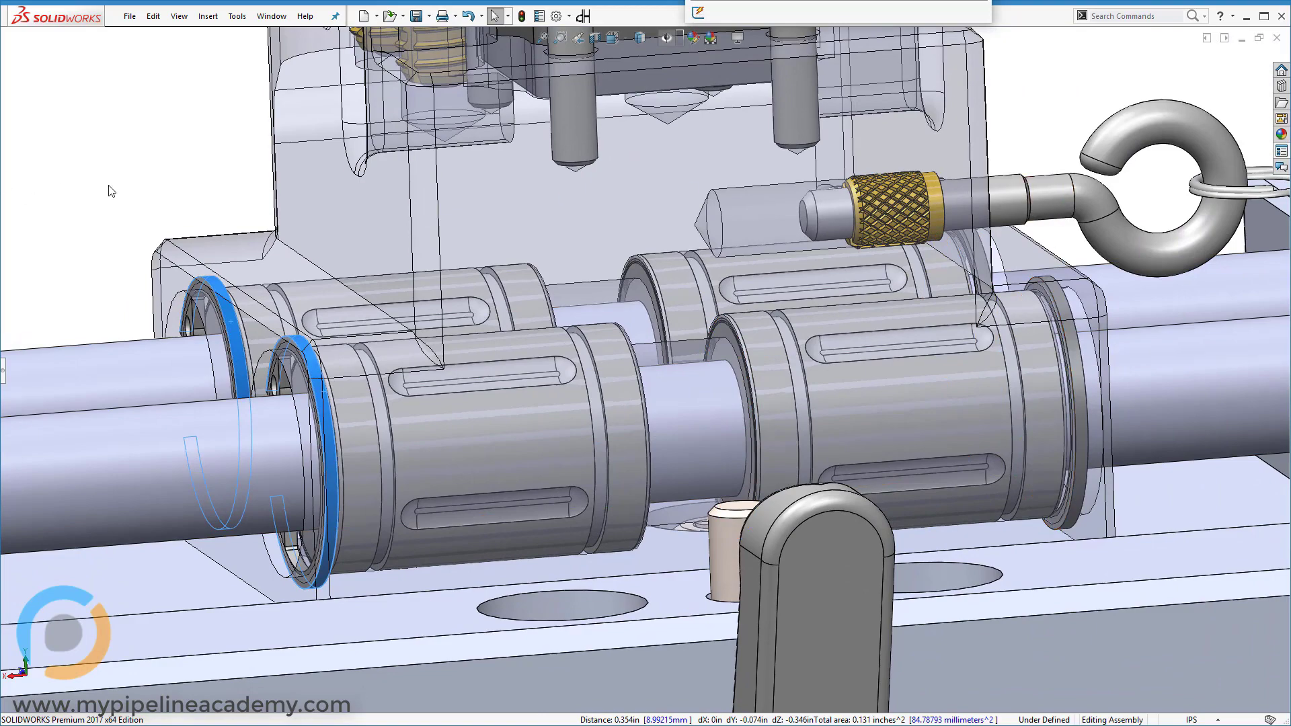
{"action": "left_click", "coordinate": [182, 178]}
{"action": "scroll", "coordinate": [181, 178], "scroll_direction": "down", "scroll_amount": 3}
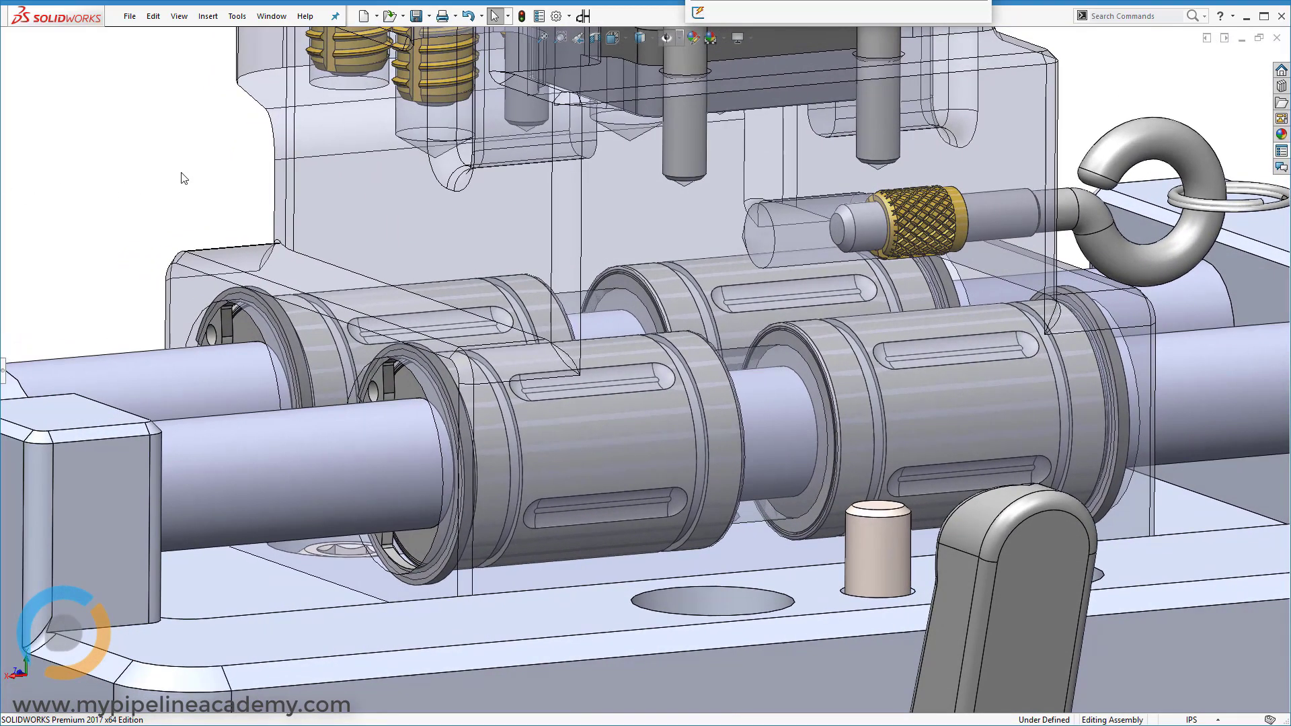
{"action": "scroll", "coordinate": [202, 303], "scroll_direction": "down", "scroll_amount": 3}
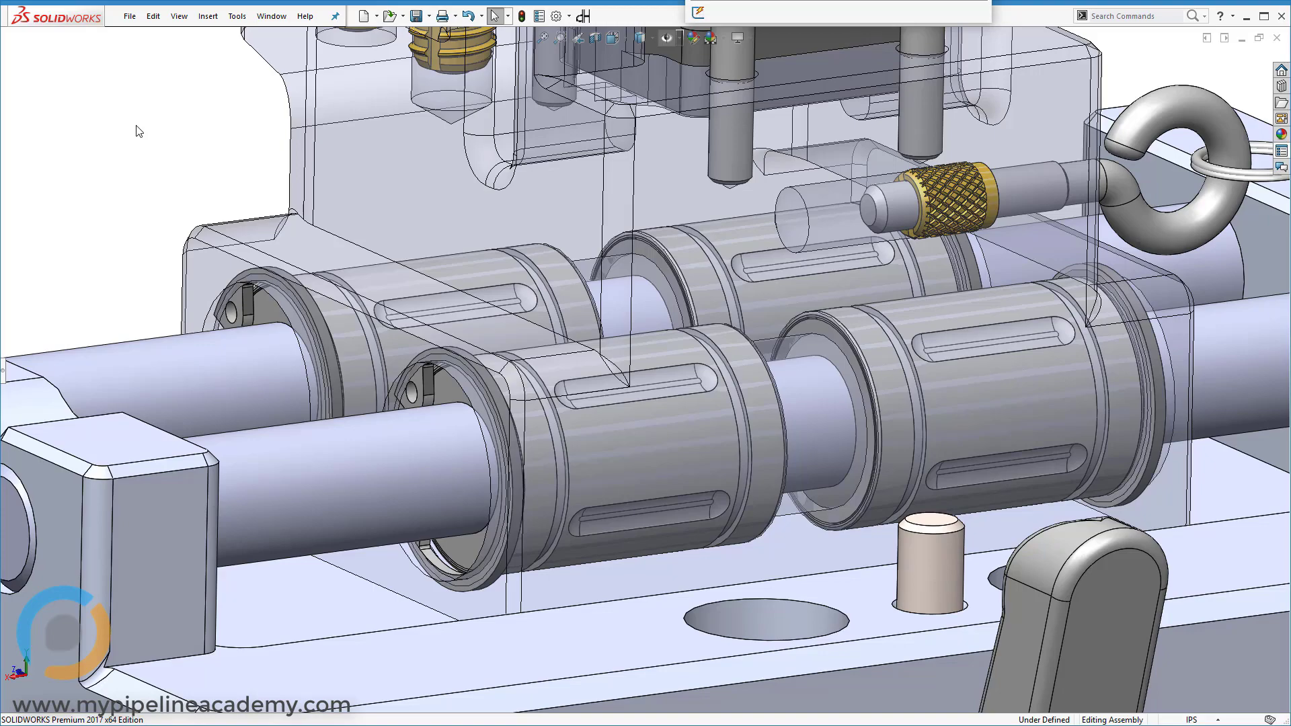
Step: Zoom toward the retaining ring and rotate the view around the carriage block's bearing bores
{"action": "scroll", "coordinate": [139, 135], "scroll_direction": "down", "scroll_amount": 3}
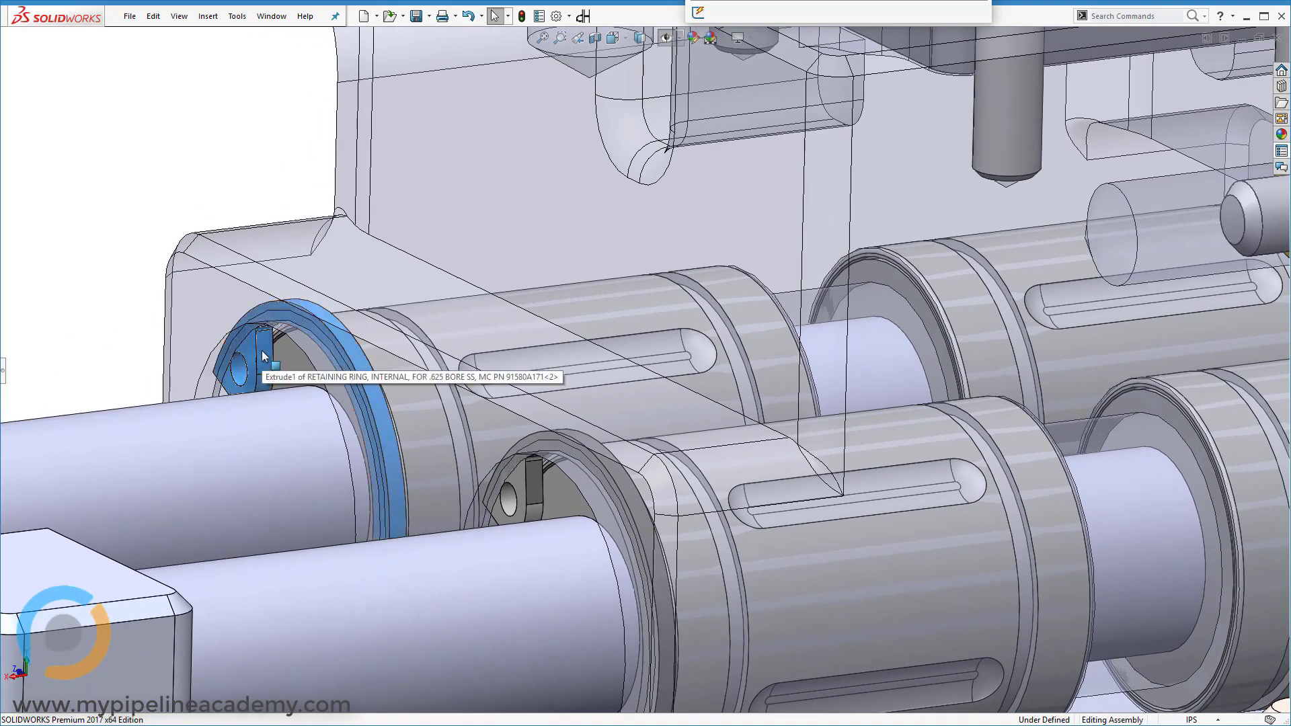
{"action": "key", "text": "Left"}
{"action": "key", "text": "Left"}
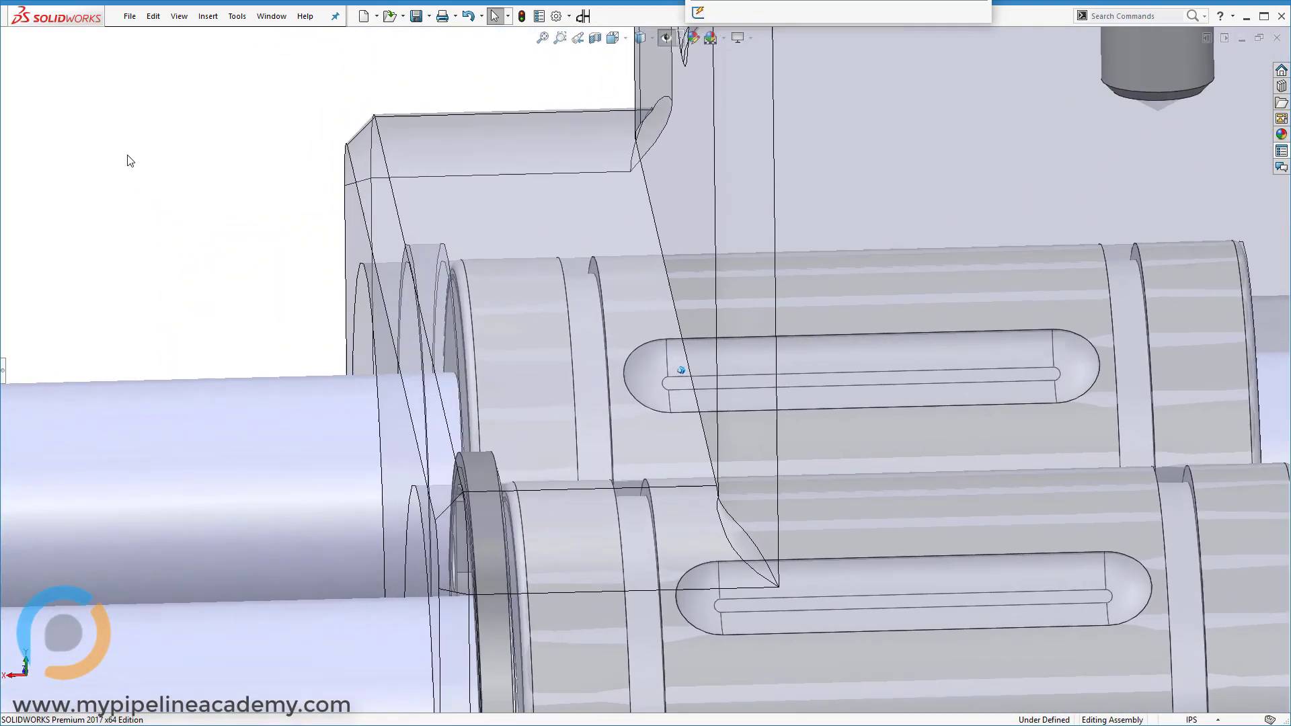
{"action": "scroll", "coordinate": [380, 248], "scroll_direction": "down", "scroll_amount": 2}
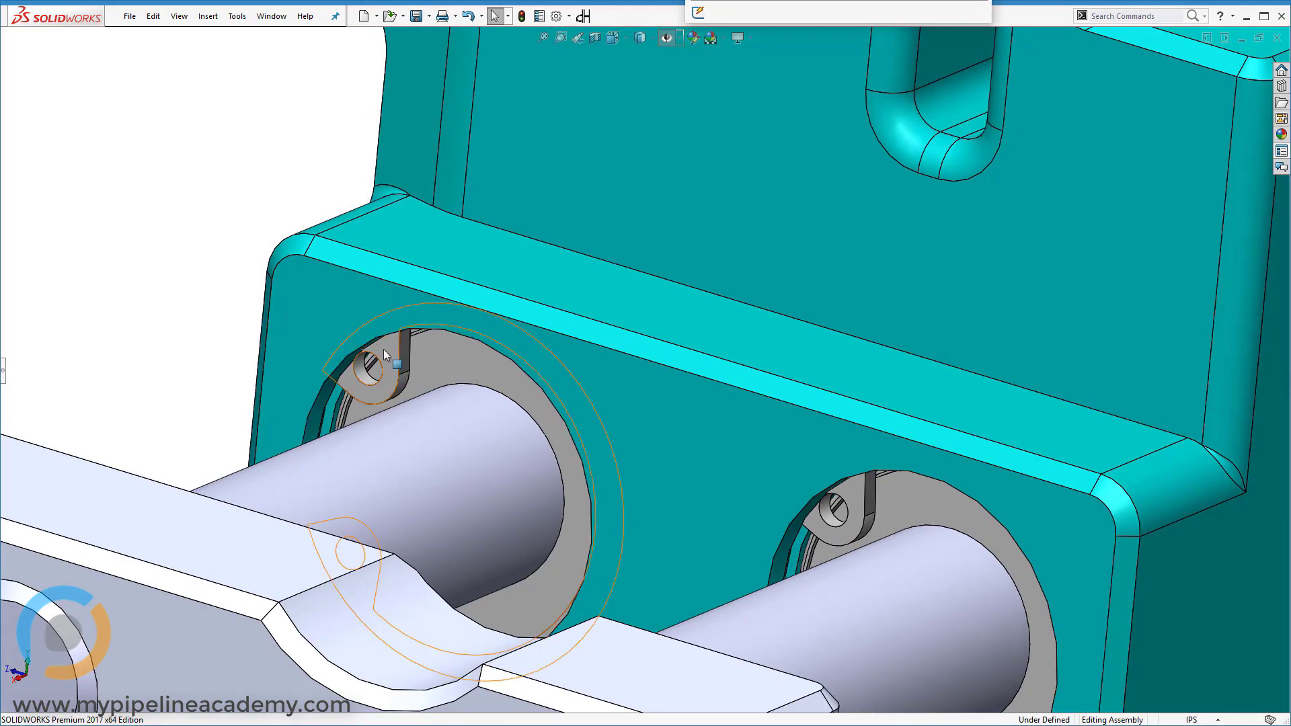
Step: Select the internal retaining ring in the bore, then clear the selection
{"action": "left_click", "coordinate": [384, 349]}
{"action": "left_click", "coordinate": [230, 242]}
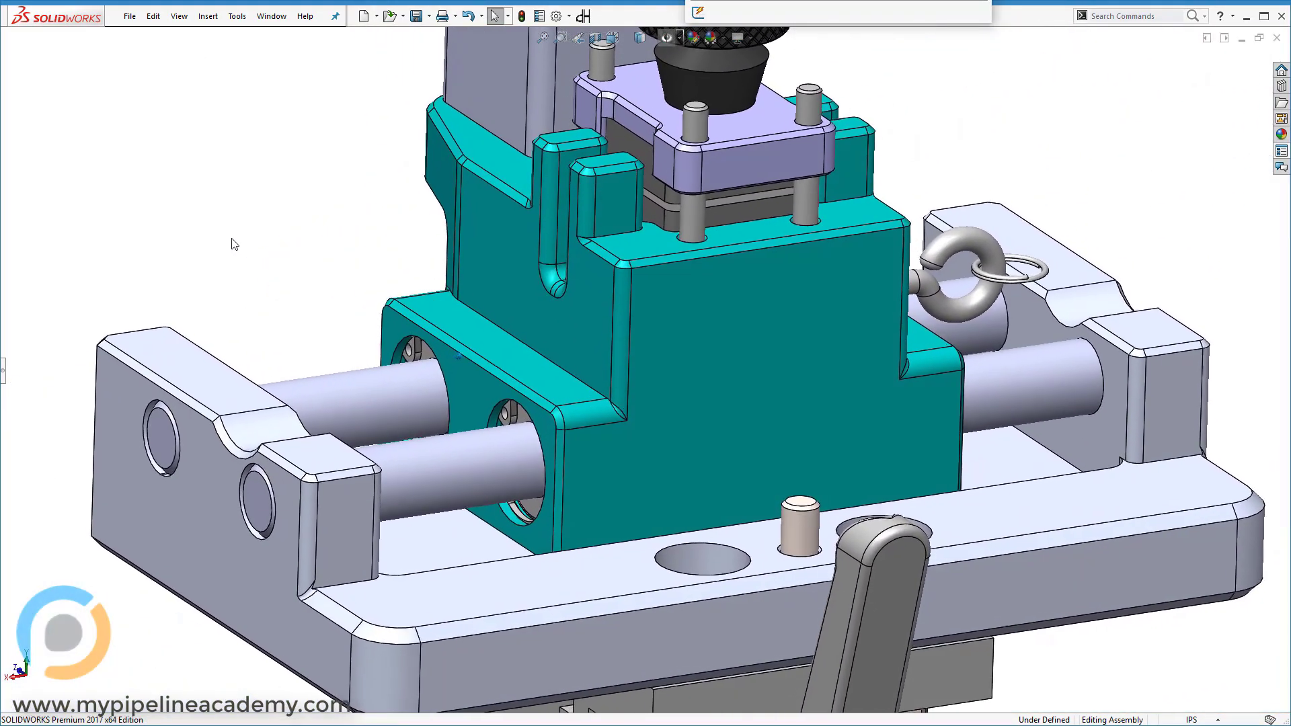